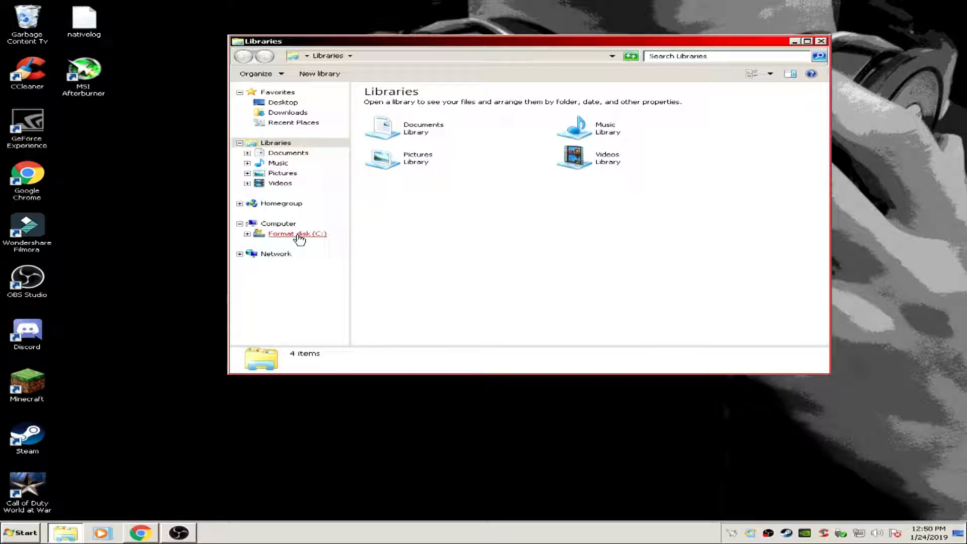
Step: Browse to the game library folder C:\Program Files (x86)\Steam\steamapps\common
click(299, 235)
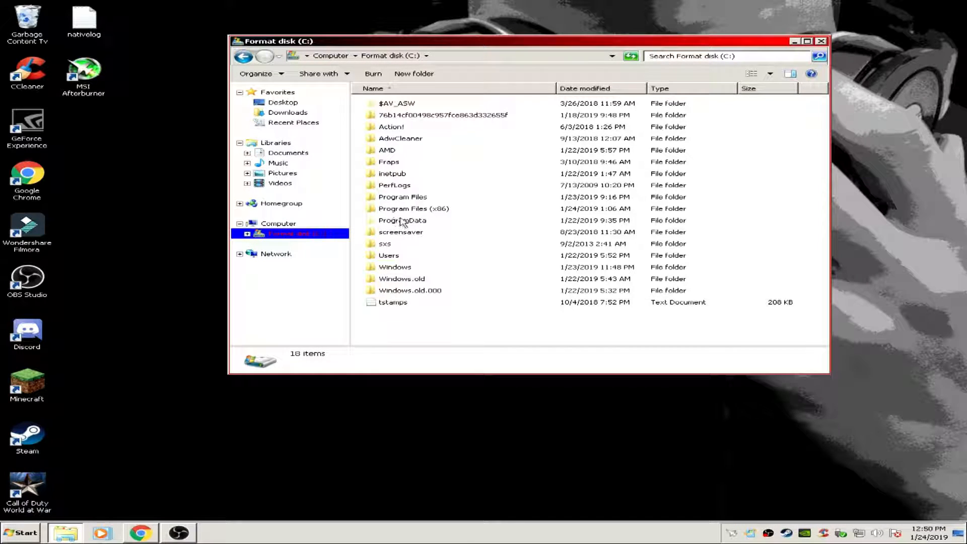
double_click(427, 209)
click(428, 208)
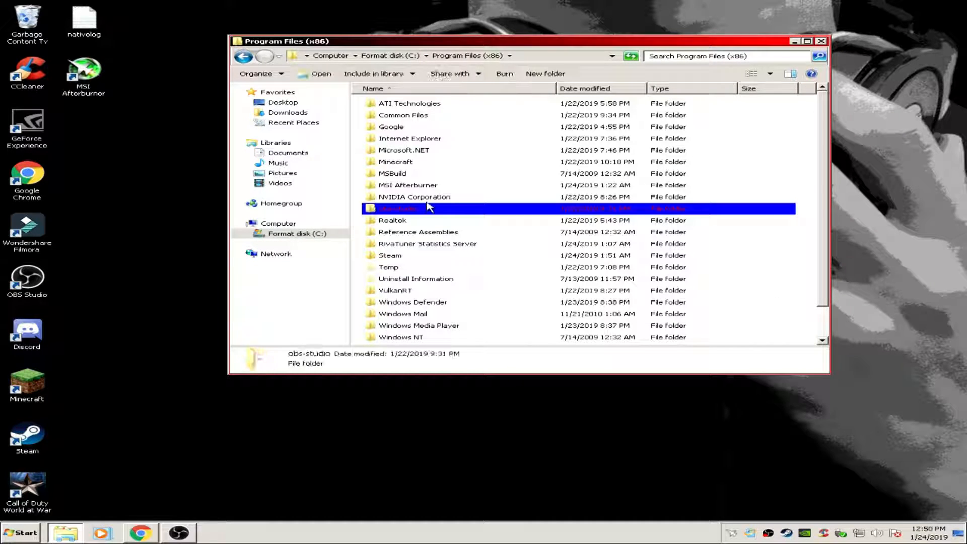
scroll(428, 208, down, 1)
double_click(391, 223)
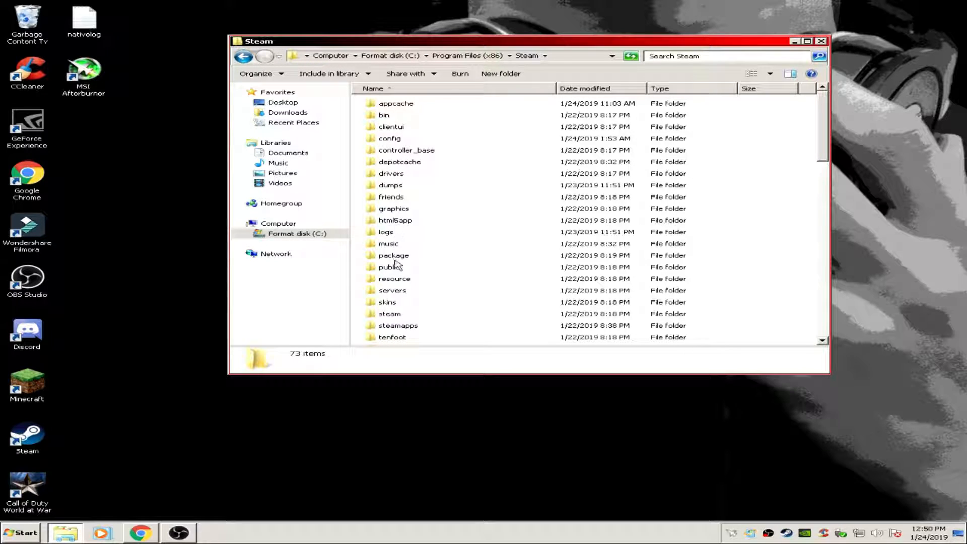
click(394, 303)
double_click(397, 325)
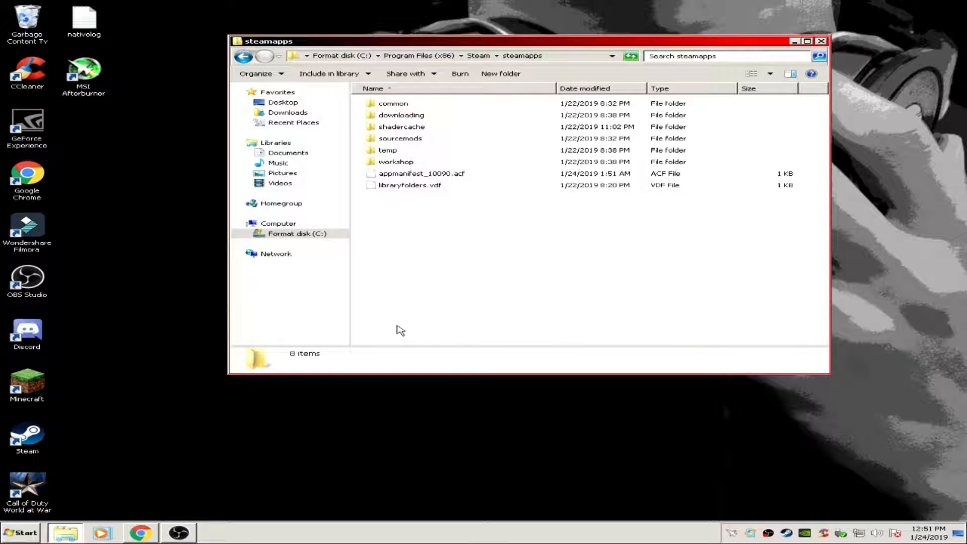
double_click(382, 104)
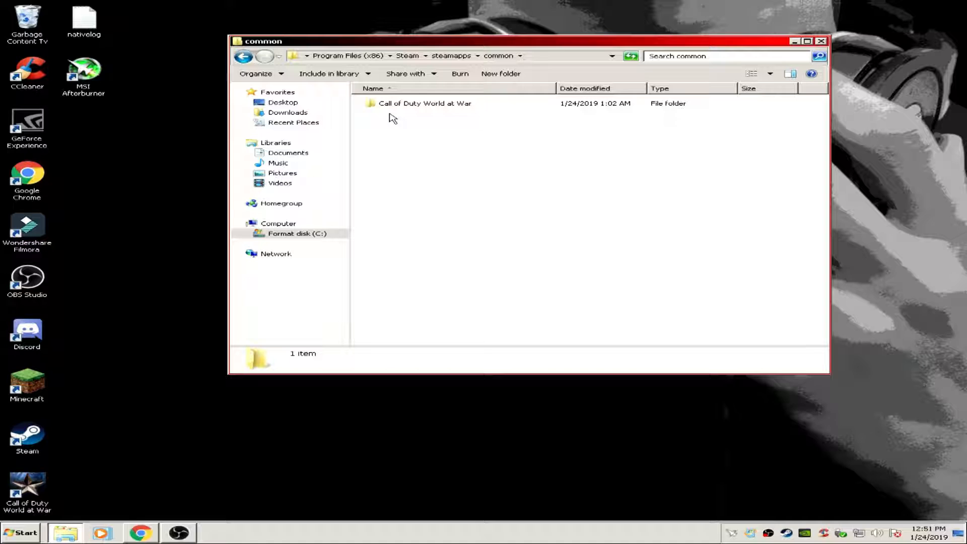
Step: Create a desktop shortcut to the Call of Duty World at War folder and close the file window
click(385, 106)
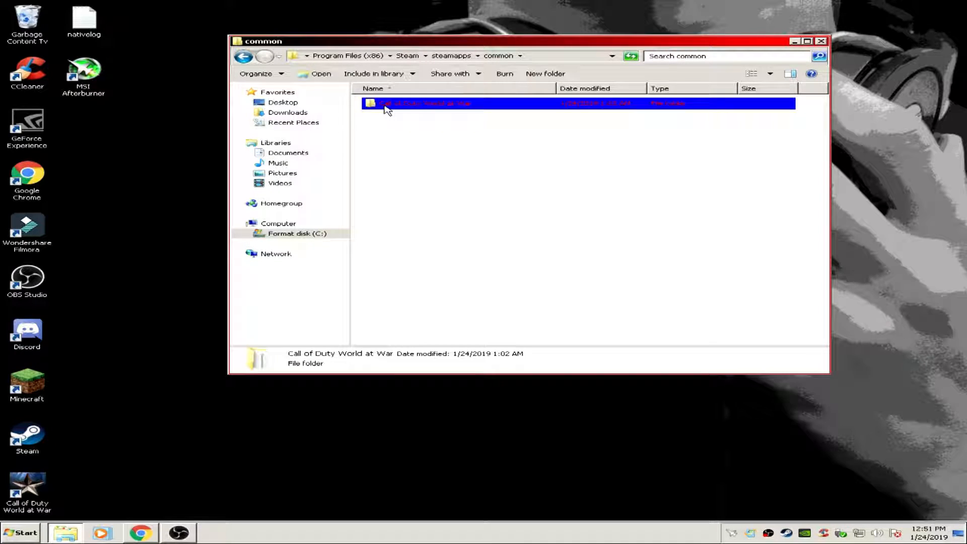
right_click(412, 106)
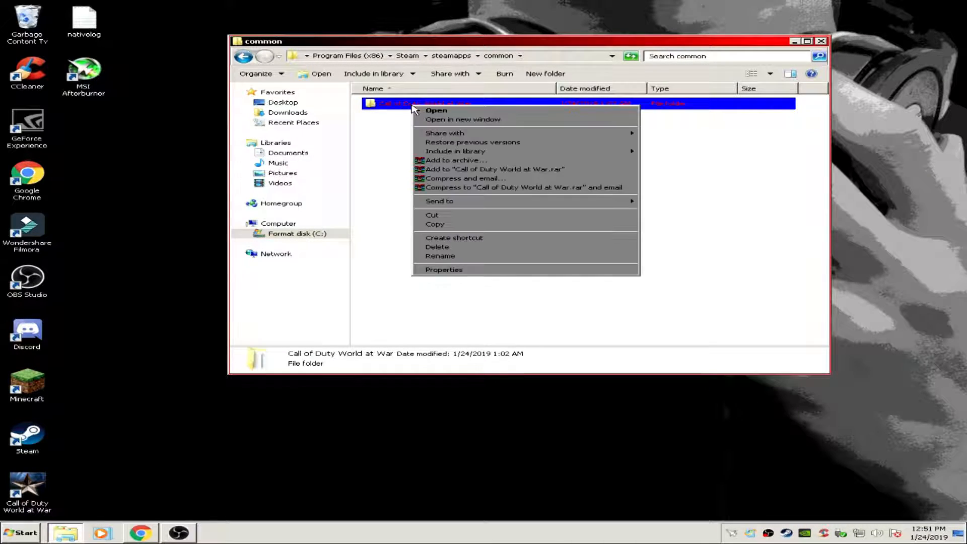
mouse_move(622, 202)
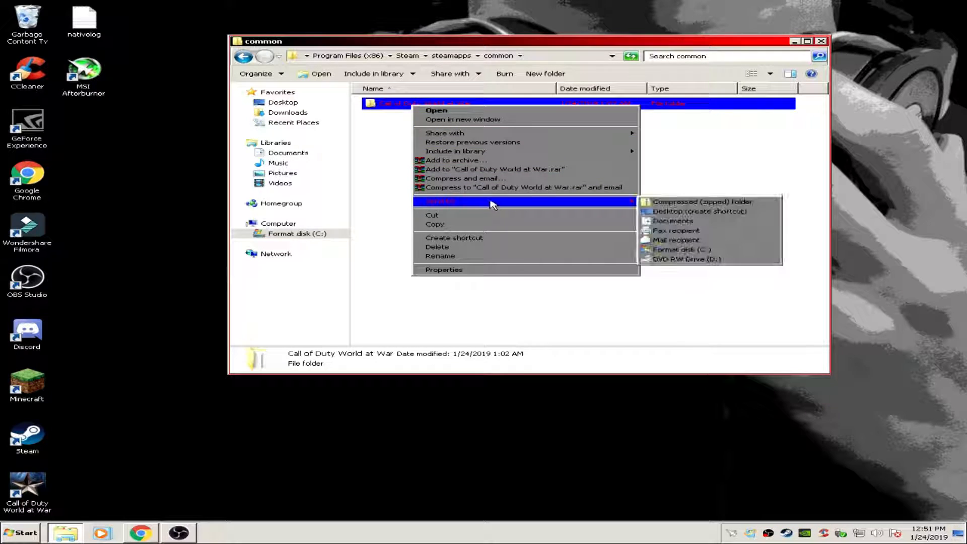
click(681, 211)
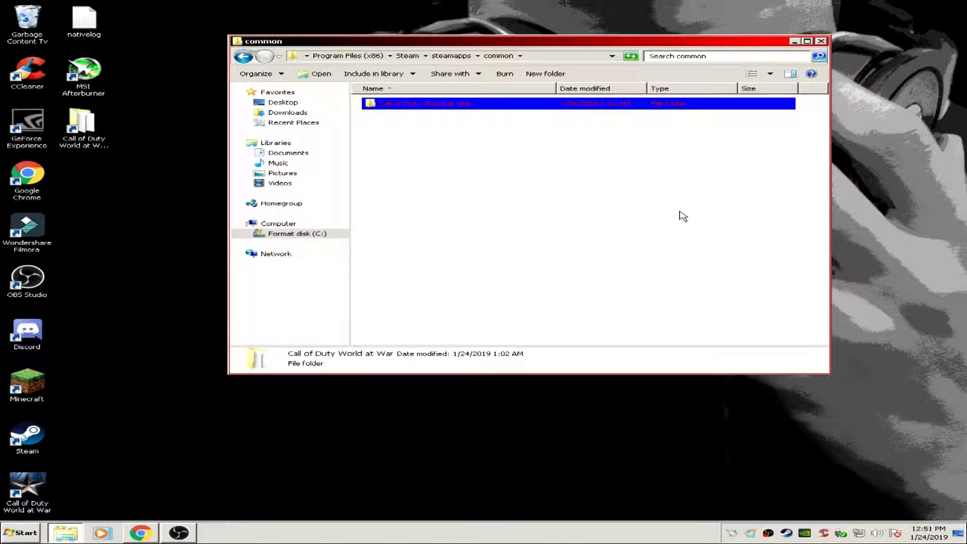
click(92, 163)
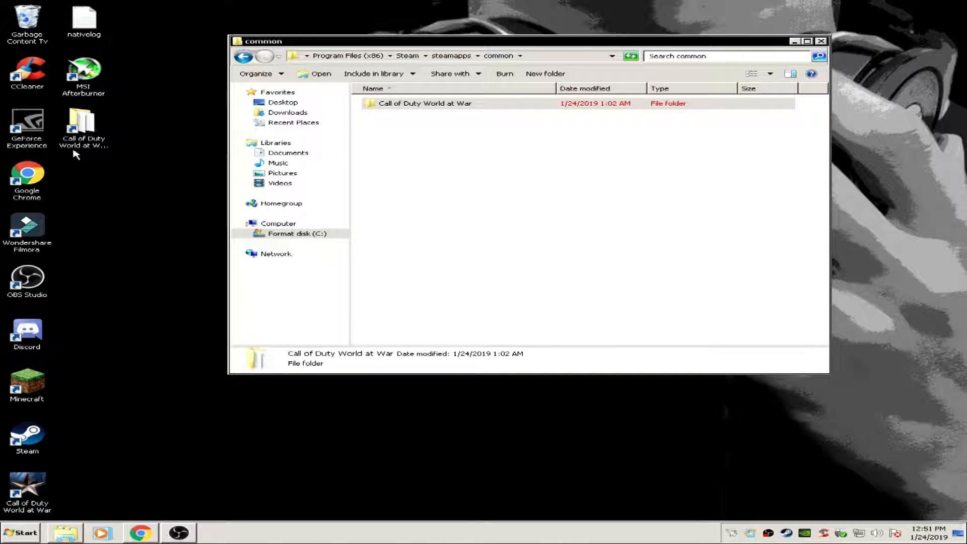
click(822, 41)
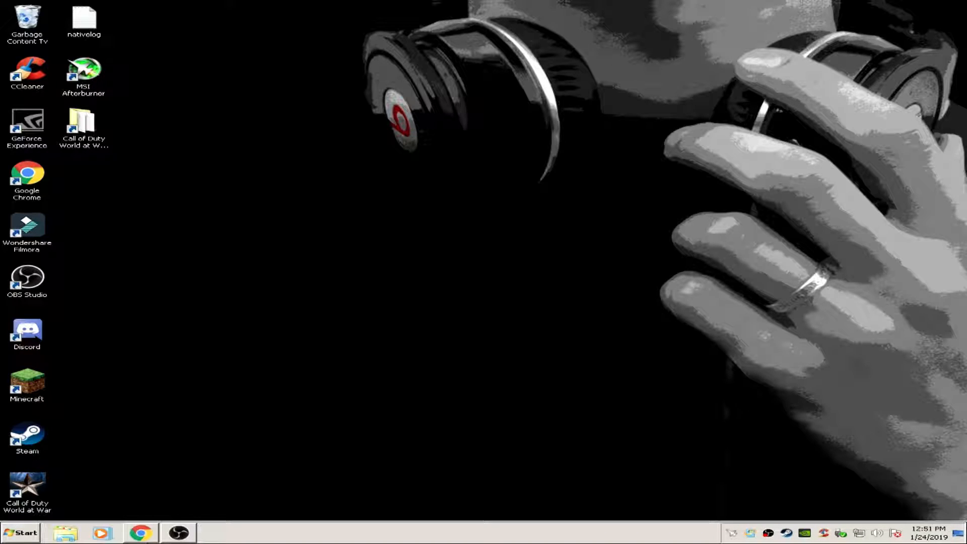
Step: Download the all-in-one Modtools + UGX Patch V1.0.6.zip from the installation guide's MEGA link, blocking the site's request to store files
click(144, 537)
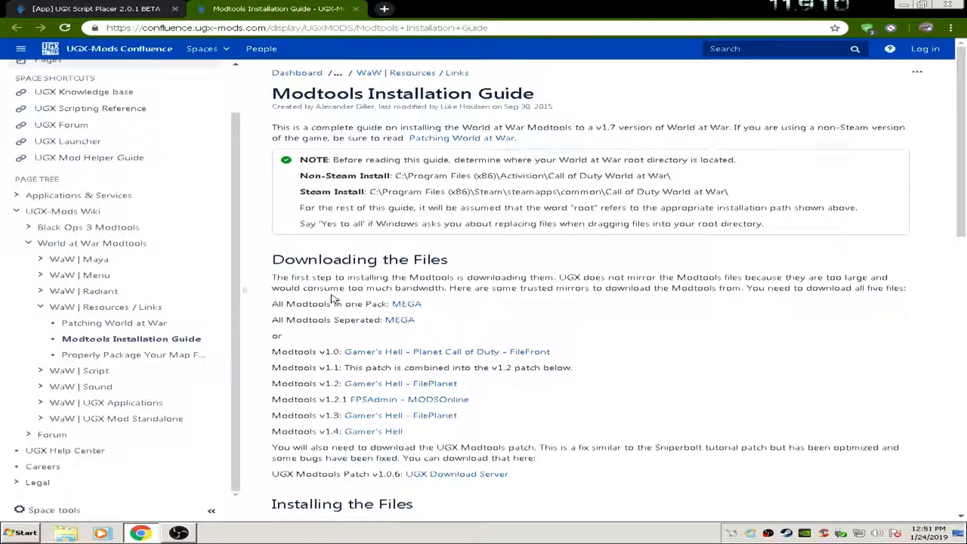
click(405, 305)
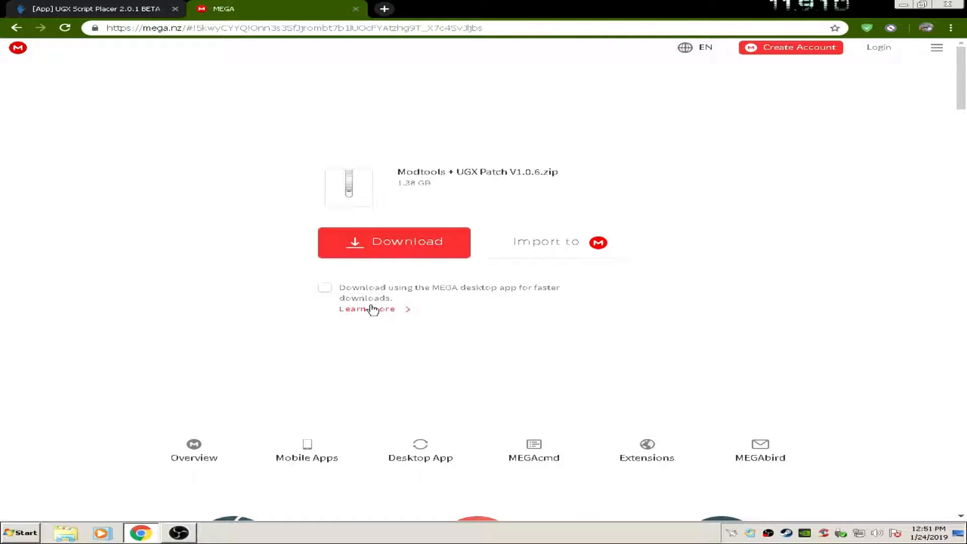
click(380, 251)
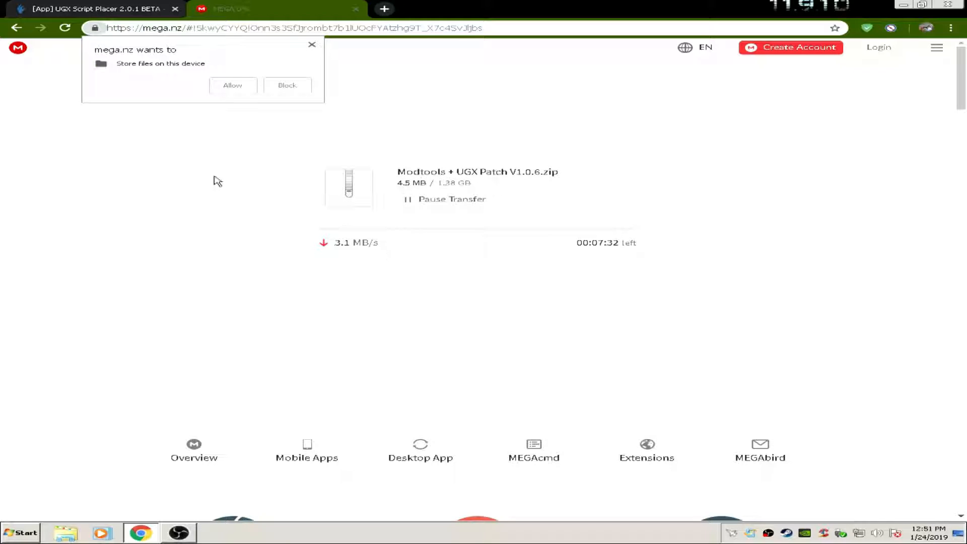
click(288, 88)
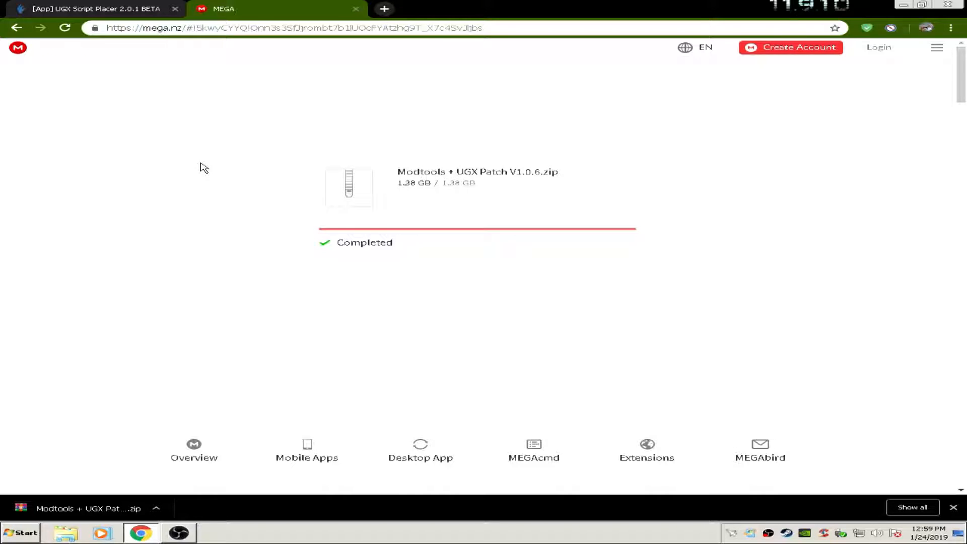
Step: Go to the UGX Script Placer 2.0 file download in its forum topic and close the browser
click(129, 7)
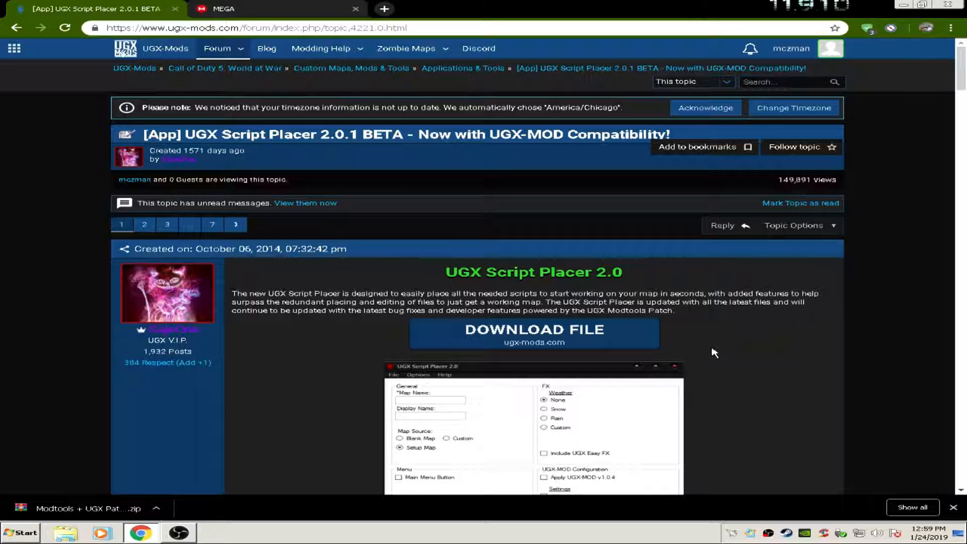
scroll(710, 322, down, 2)
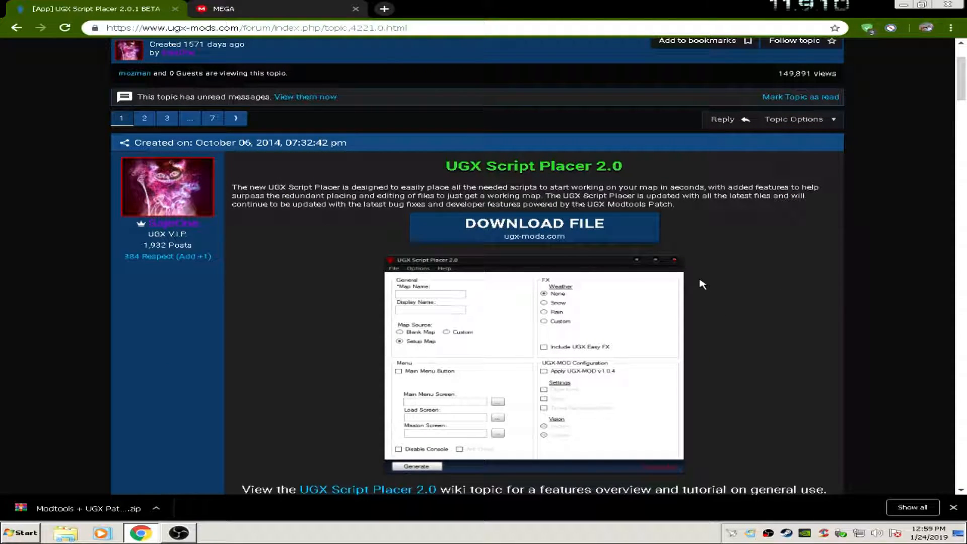
click(541, 230)
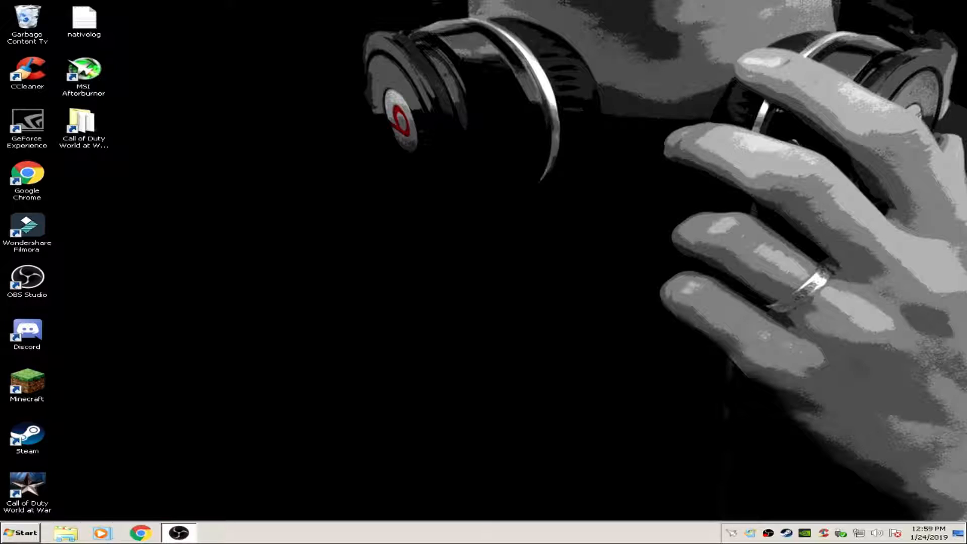
click(948, 4)
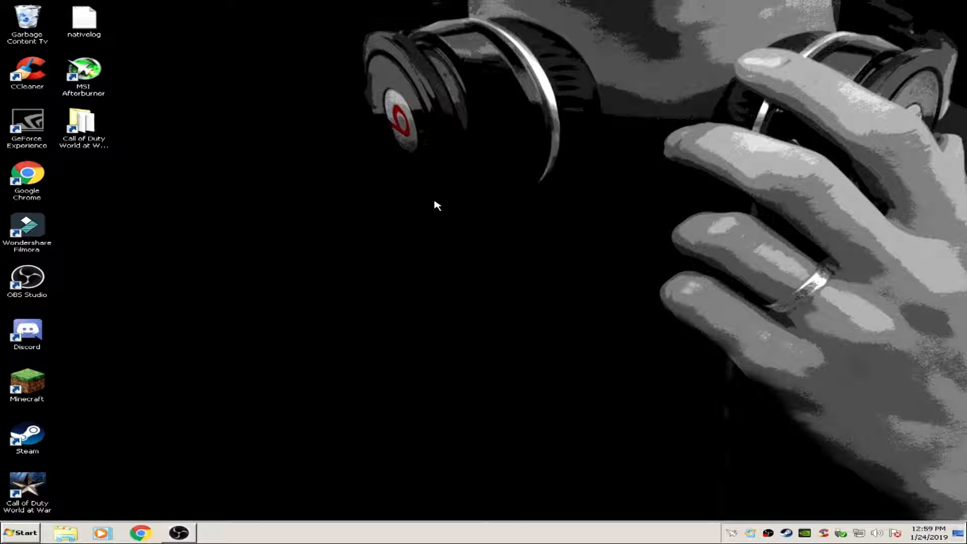
Step: Open the Modtools + UGX Patch V1.0.6 archive from the Downloads folder
click(65, 533)
click(313, 108)
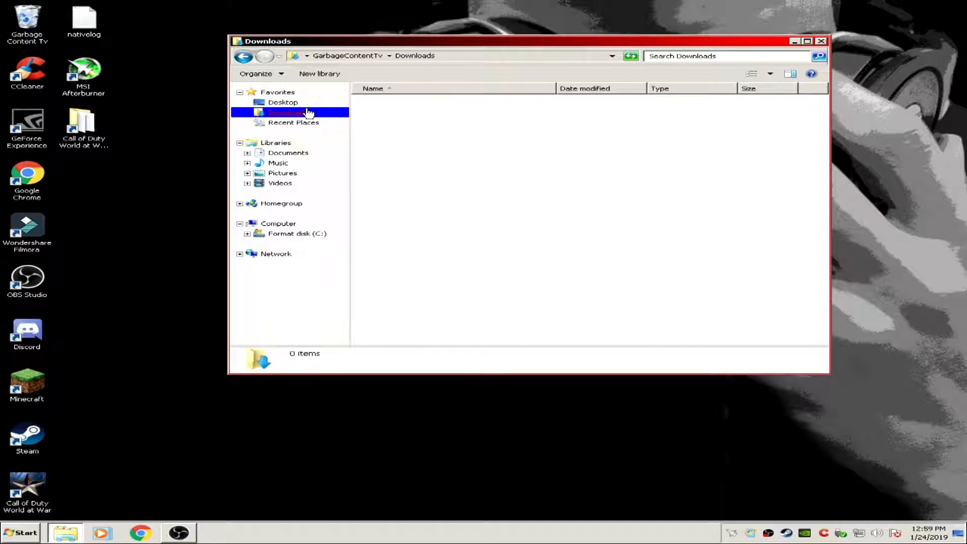
drag(406, 119, 80, 127)
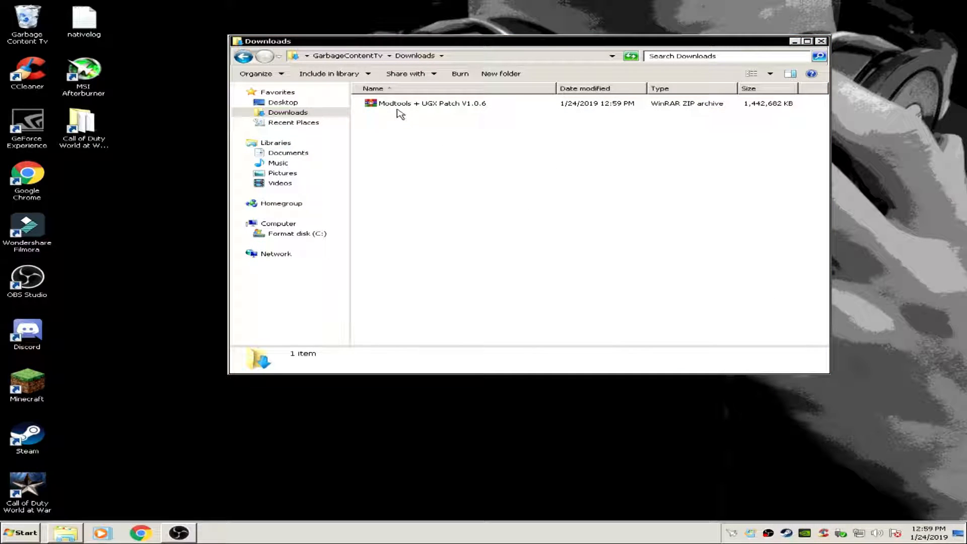
double_click(416, 104)
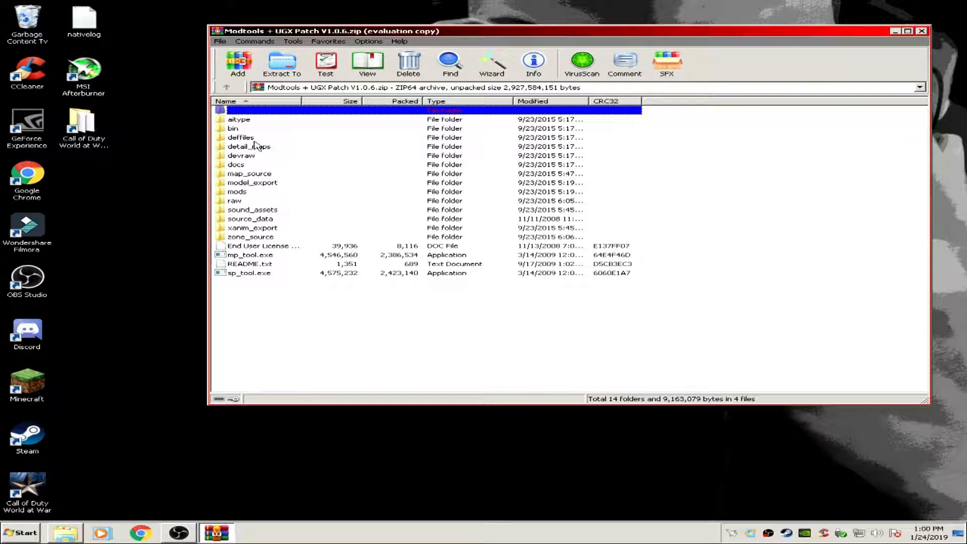
Step: Extract all archive contents into the Call of Duty World at War folder, merging all existing folders, and close the archive and Downloads windows
drag(245, 328, 91, 135)
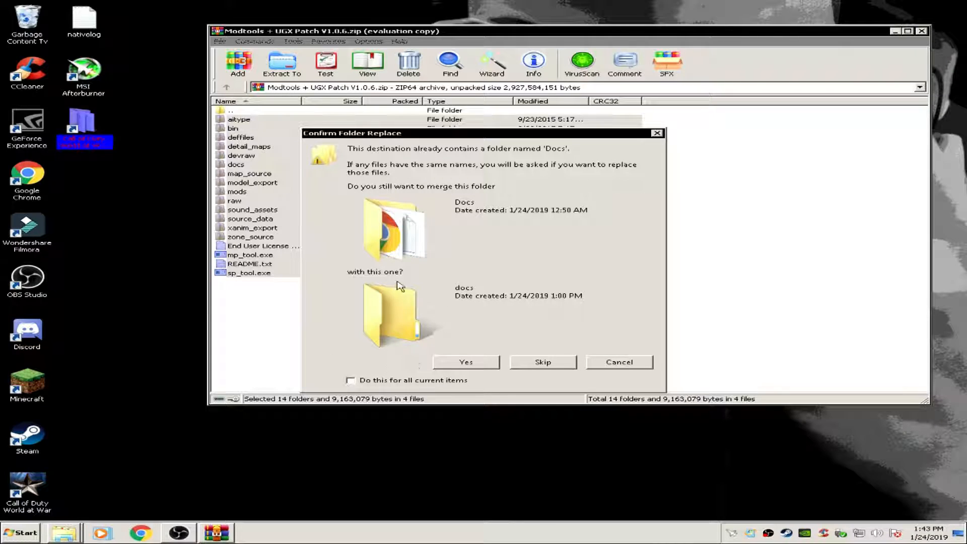
click(350, 380)
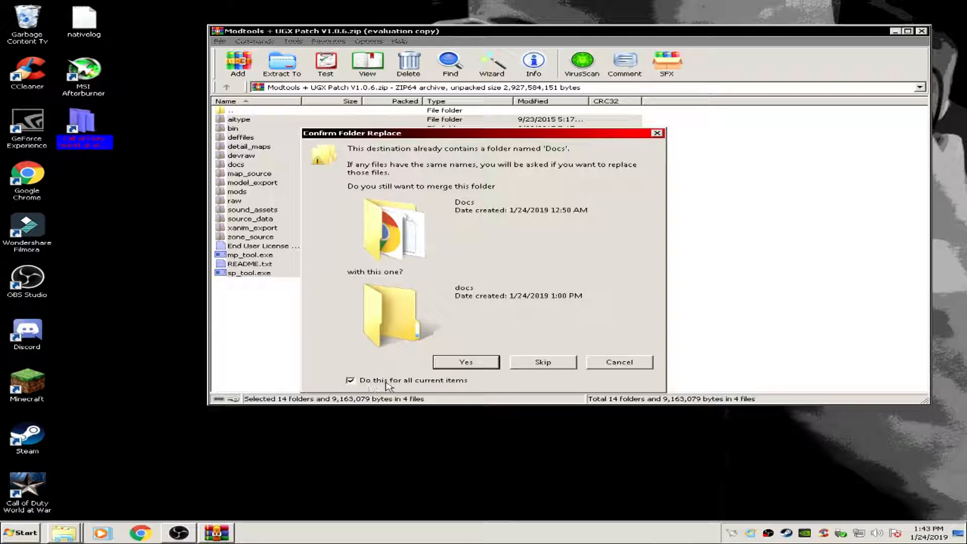
click(458, 363)
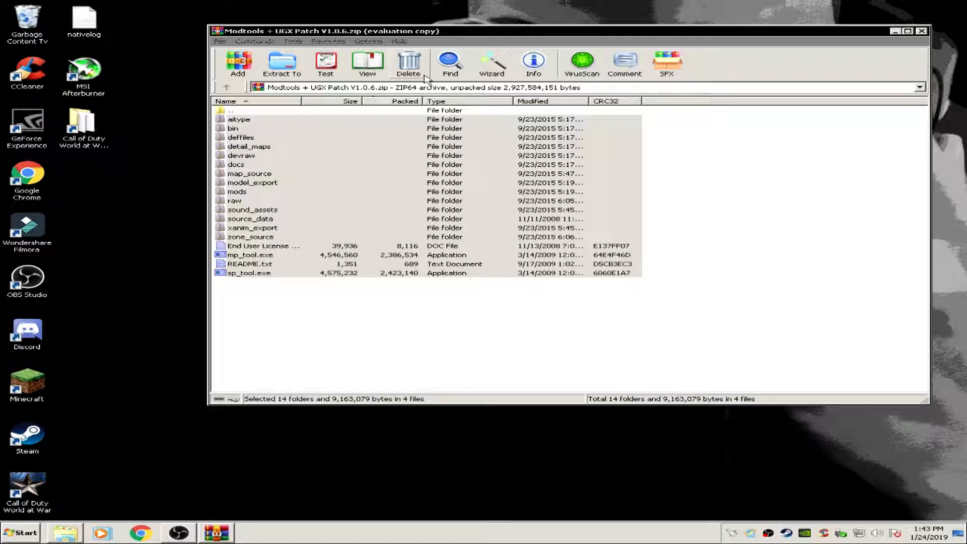
drag(546, 32, 383, 35)
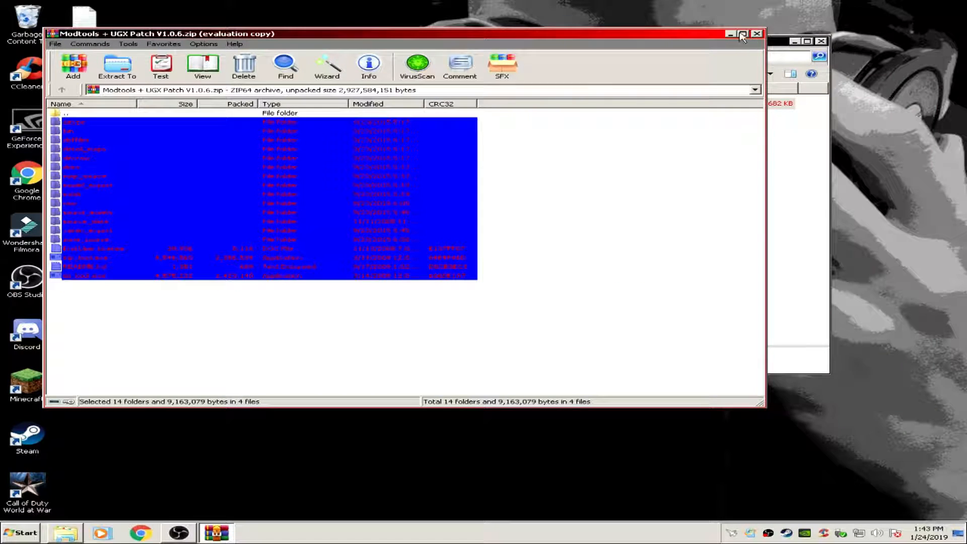
click(756, 34)
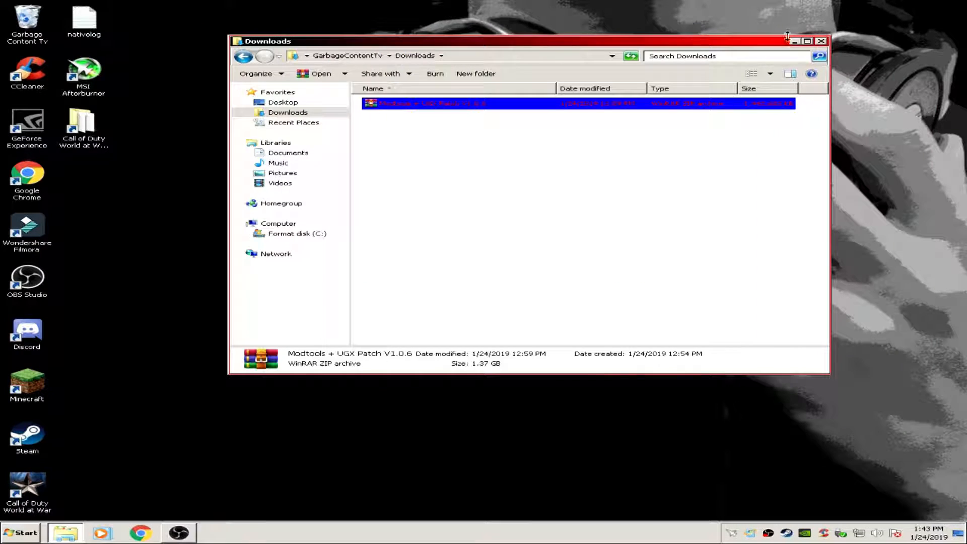
click(821, 41)
Step: Delete the Modtools + UGX Patch V1.0.6 archive from the Downloads folder and close the window
click(65, 533)
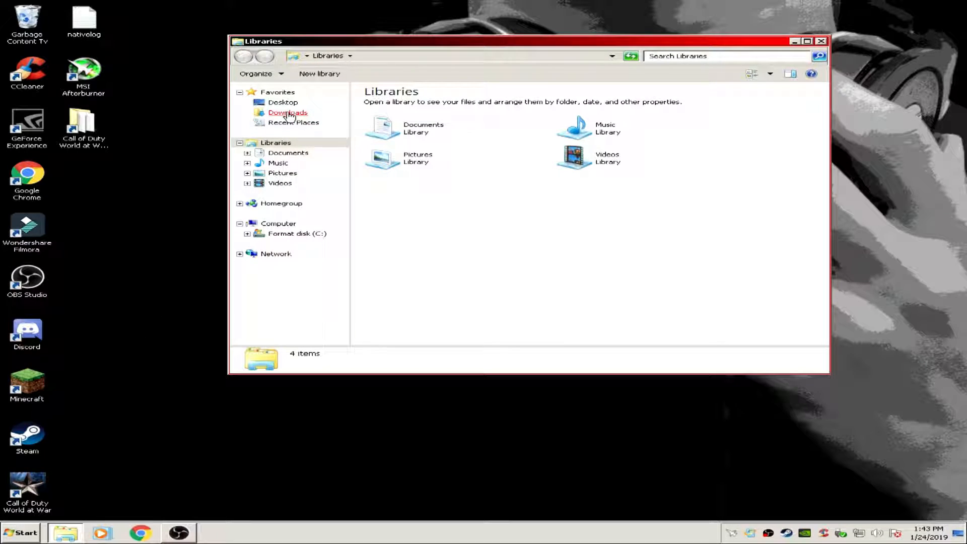
click(289, 115)
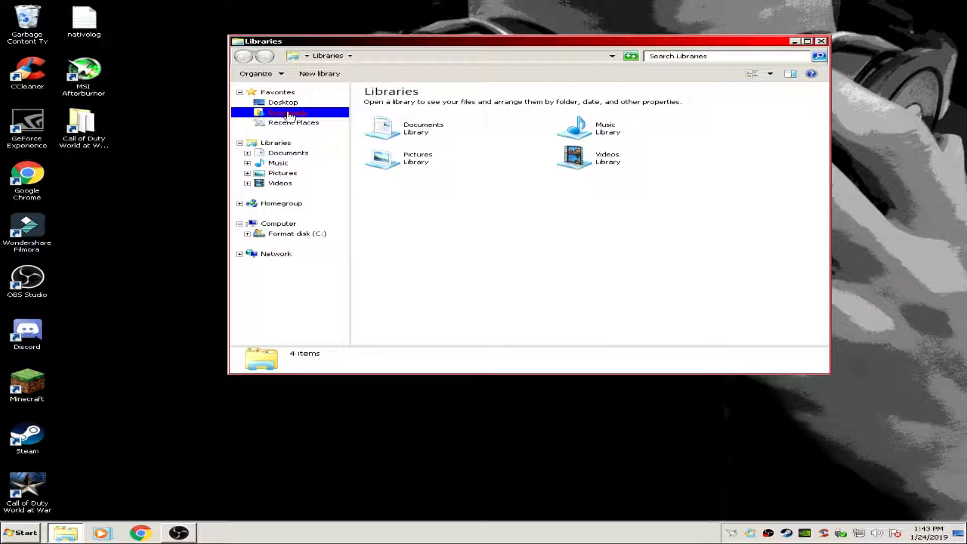
drag(456, 156, 33, 35)
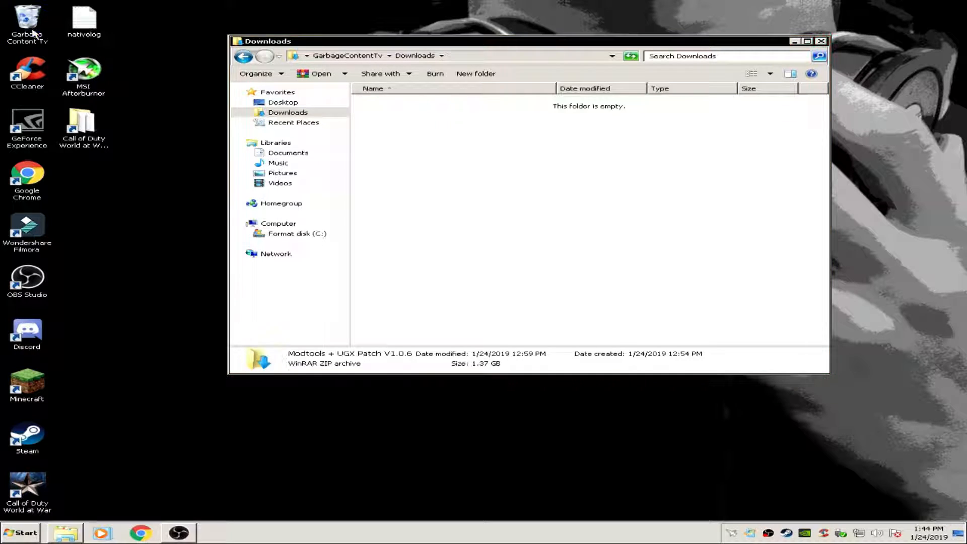
click(821, 41)
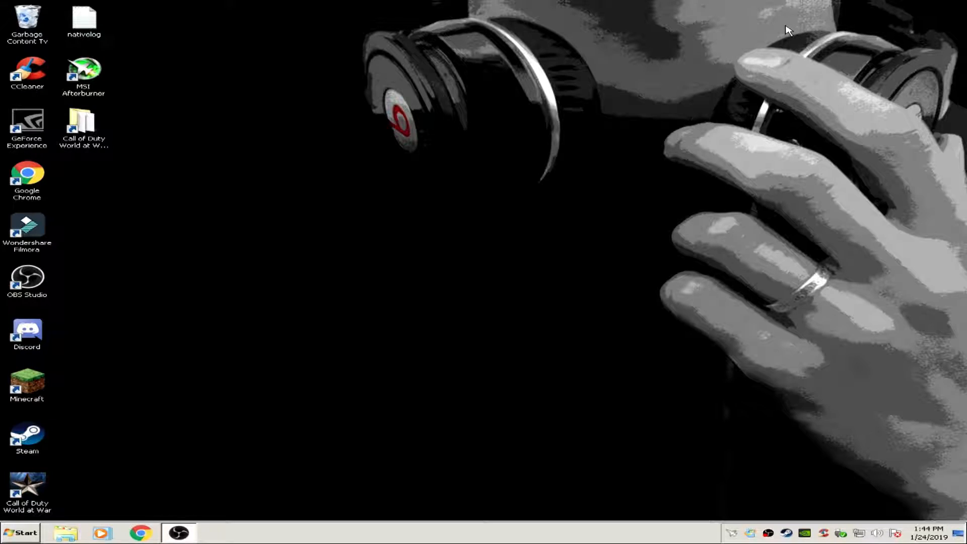
Step: Clear the read-only attribute of the Call of Duty World at War folder, including its subfolders and files
double_click(93, 146)
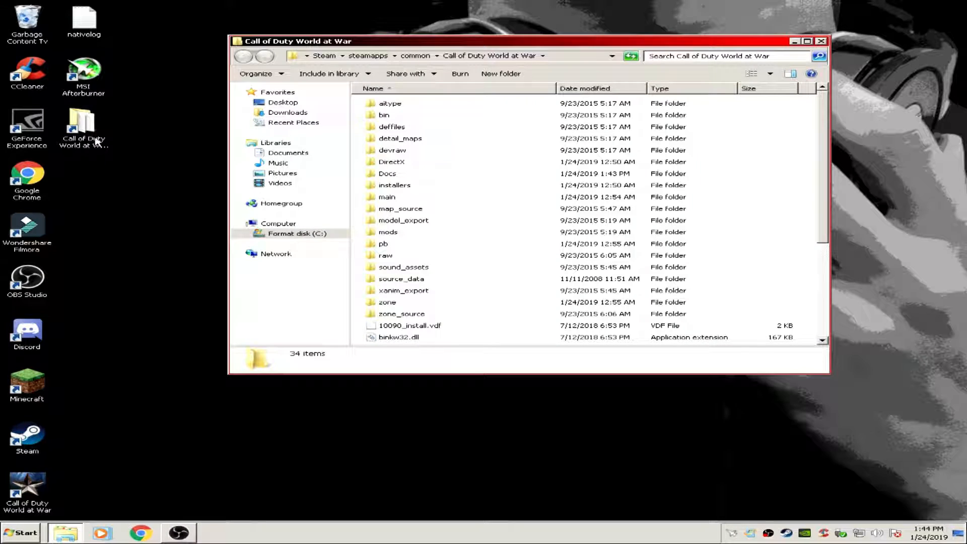
click(413, 56)
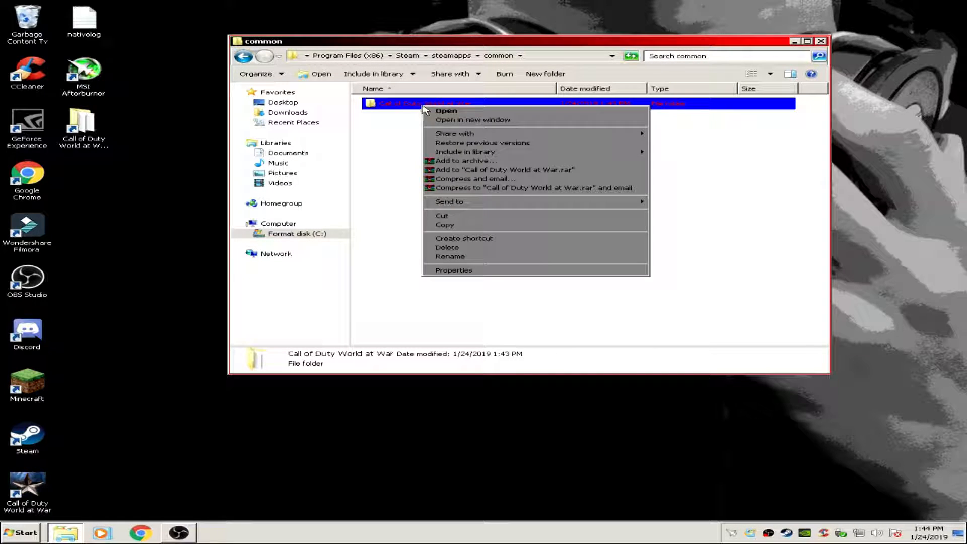
click(478, 269)
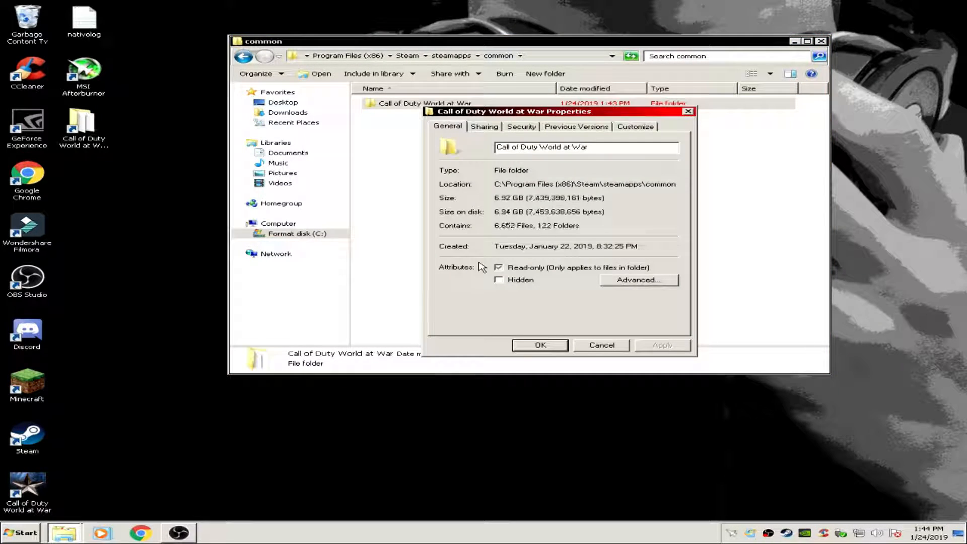
click(498, 268)
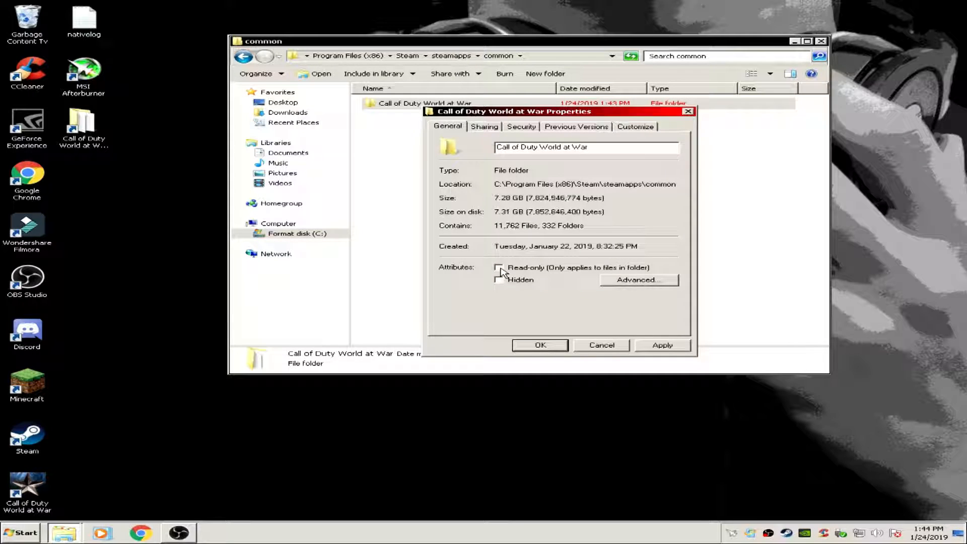
click(663, 345)
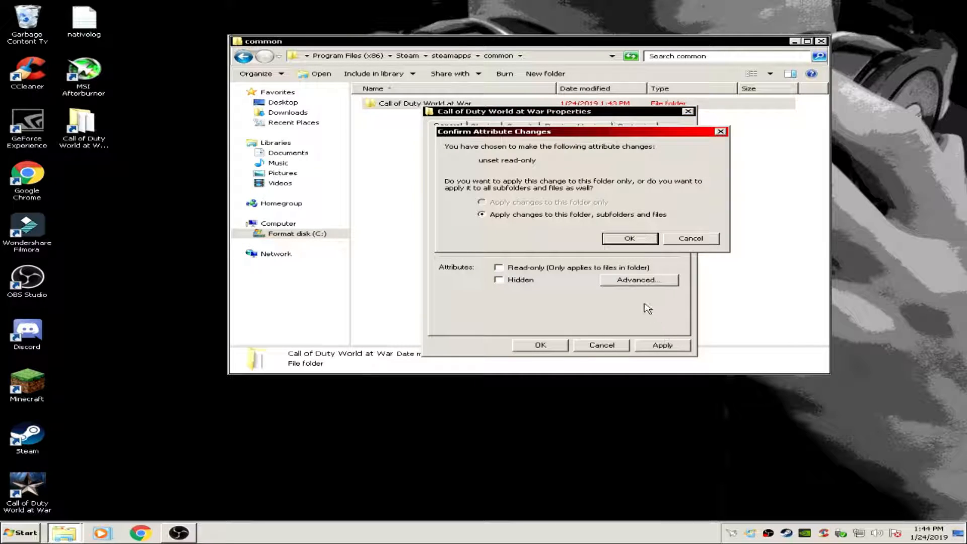
click(633, 241)
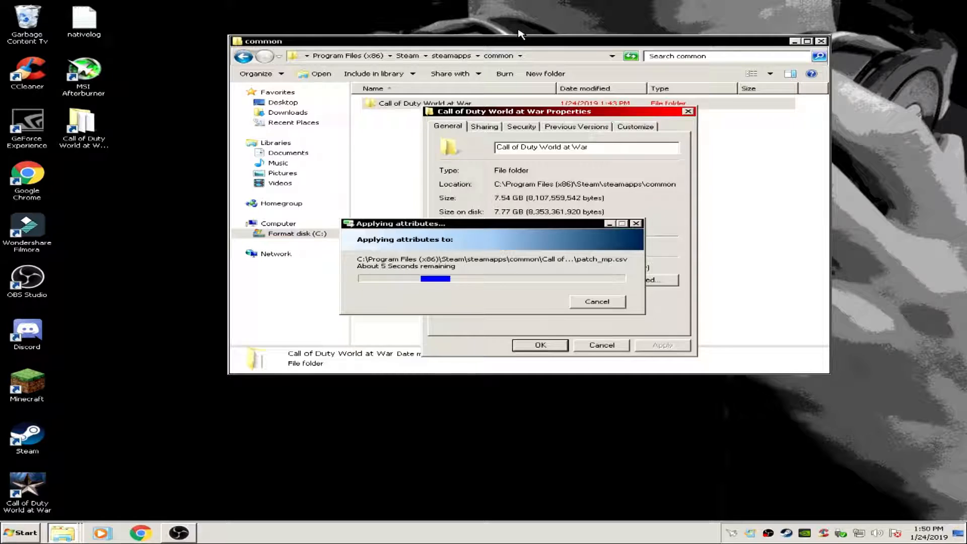
click(542, 347)
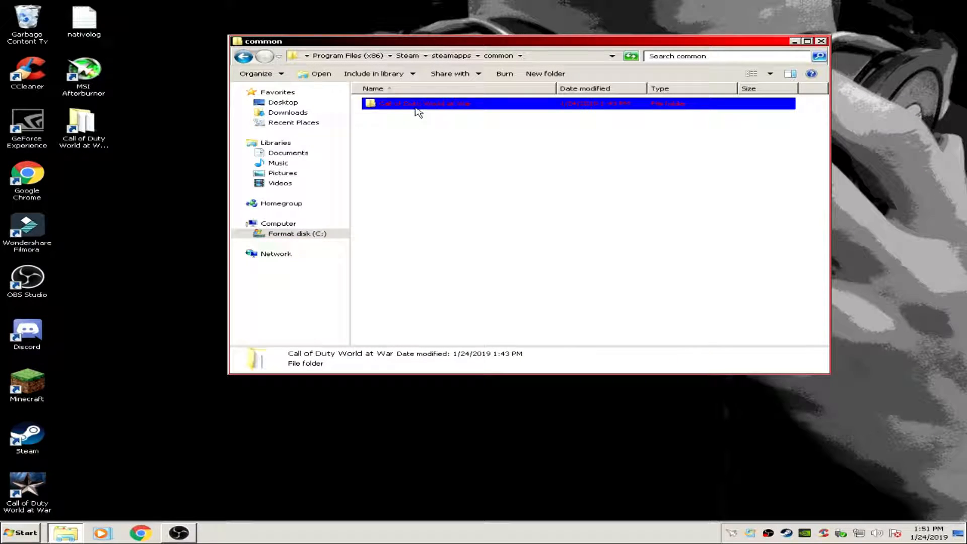
Step: Run Launcher as administrator from the bin folder inside the Call of Duty World at War folder
double_click(418, 104)
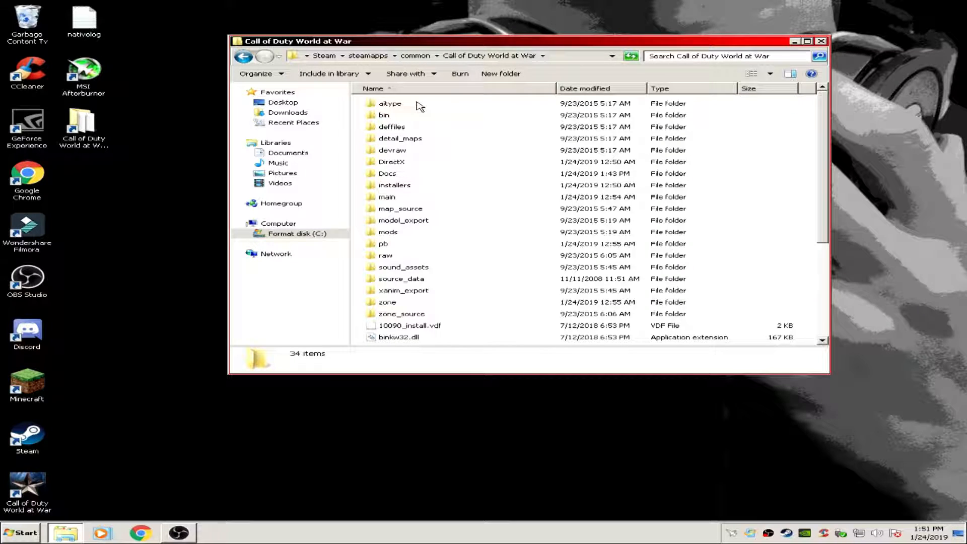
double_click(384, 115)
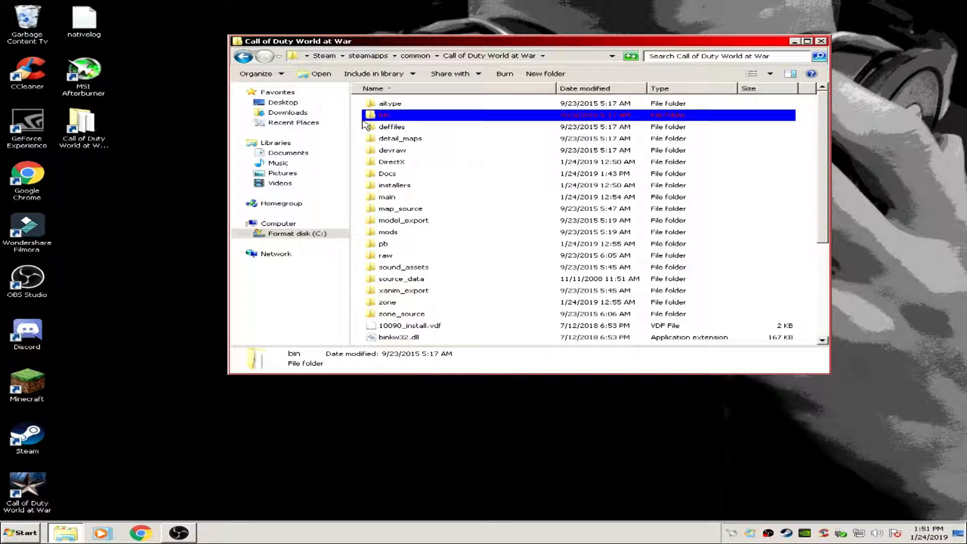
click(400, 151)
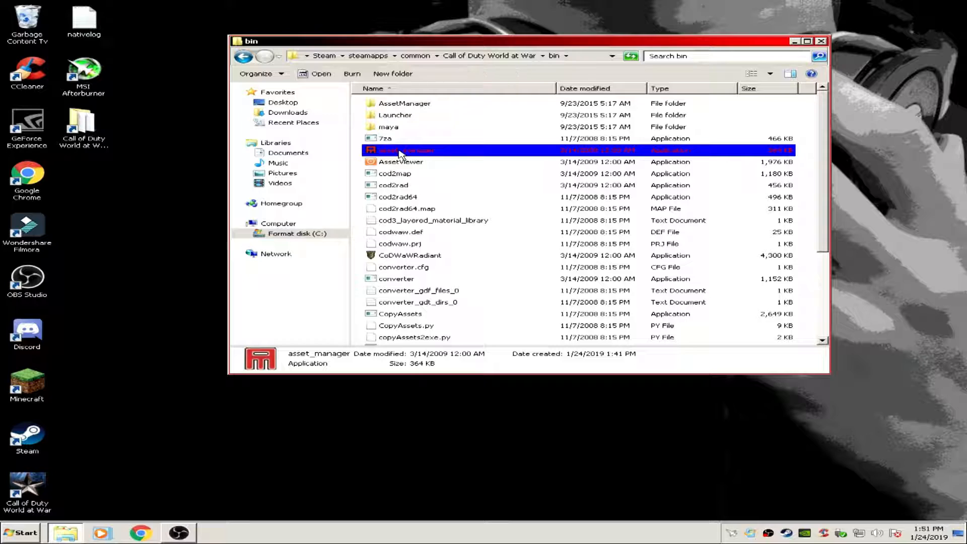
scroll(400, 157, down, 3)
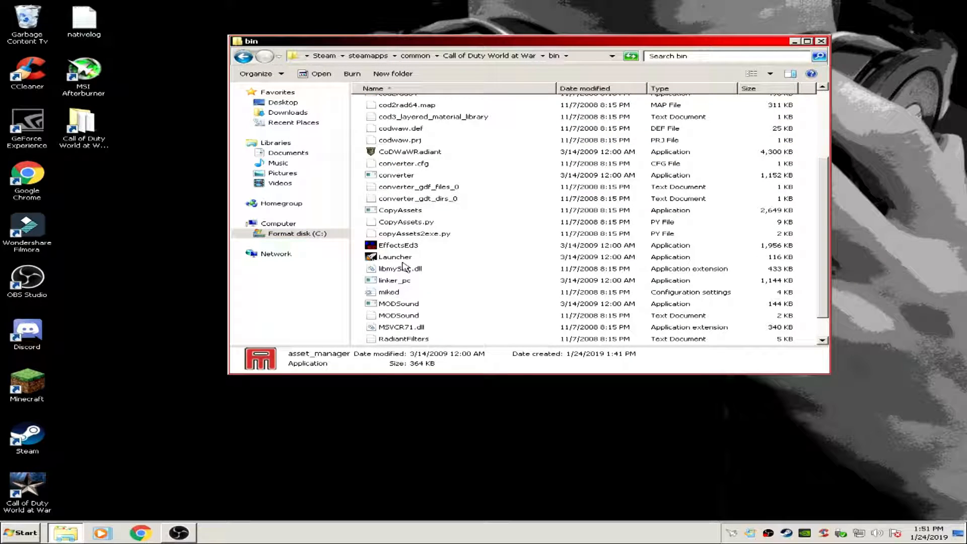
click(399, 258)
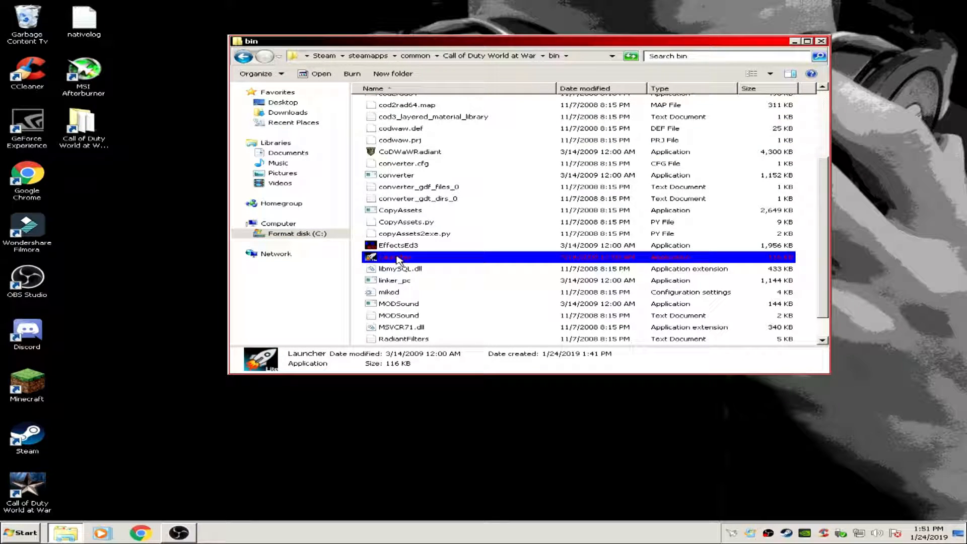
right_click(399, 259)
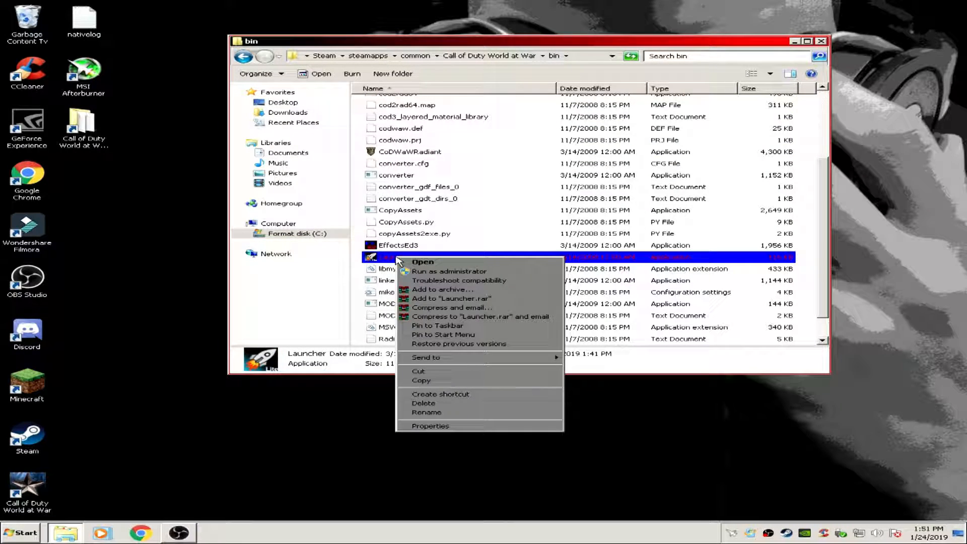
click(430, 274)
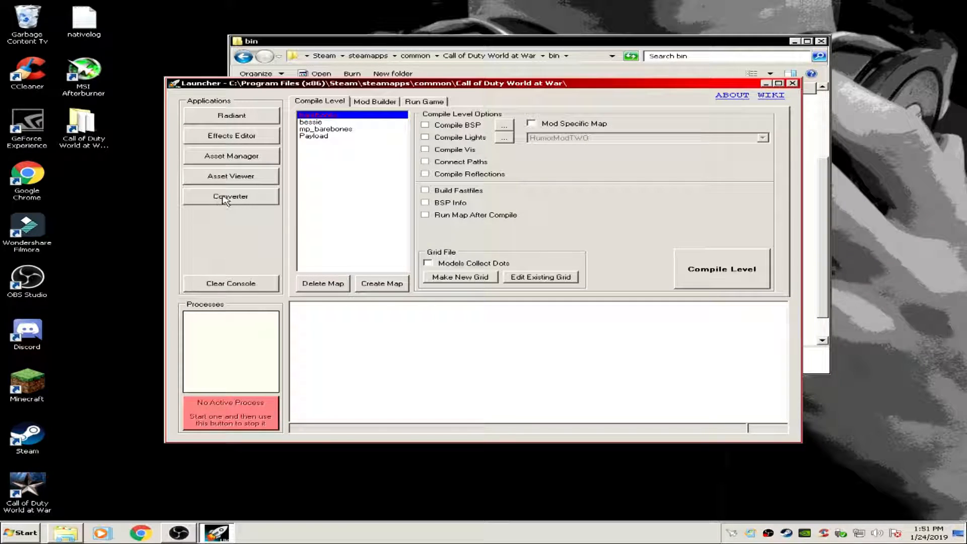
Step: Run the Converter to convert the game assets and close the Launcher when it finishes
click(238, 198)
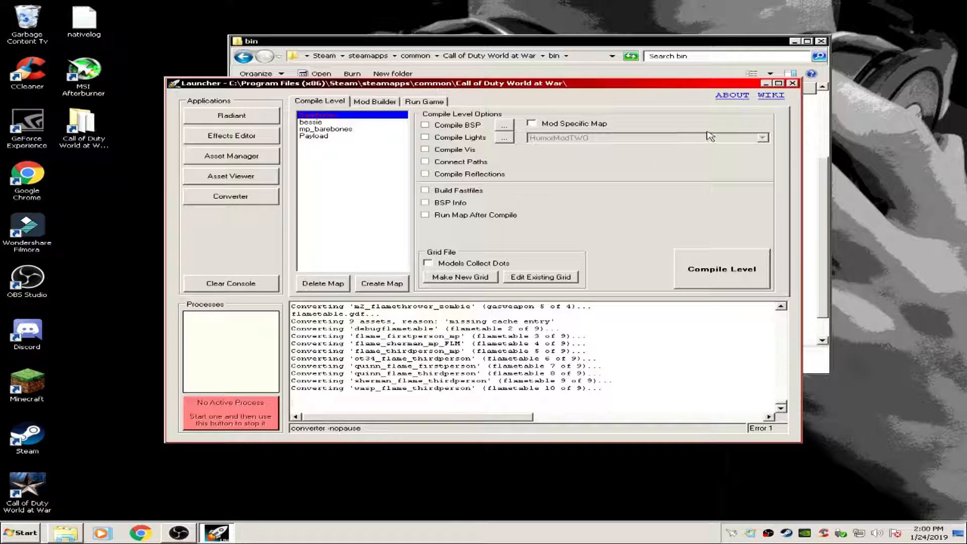
click(792, 83)
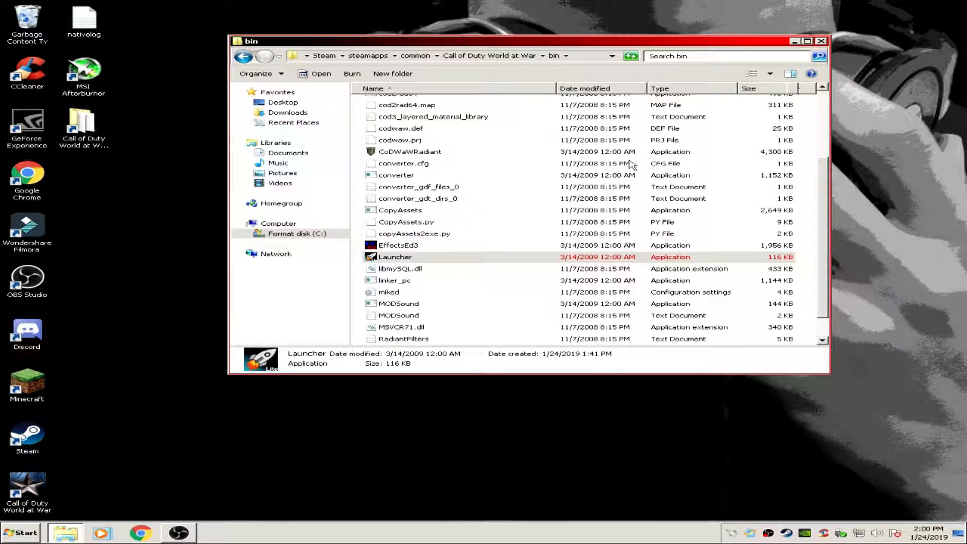
Step: Run UGX Script Placer 2.0.1 as administrator from the main Call of Duty World at War folder
click(243, 56)
click(428, 173)
scroll(431, 201, down, 5)
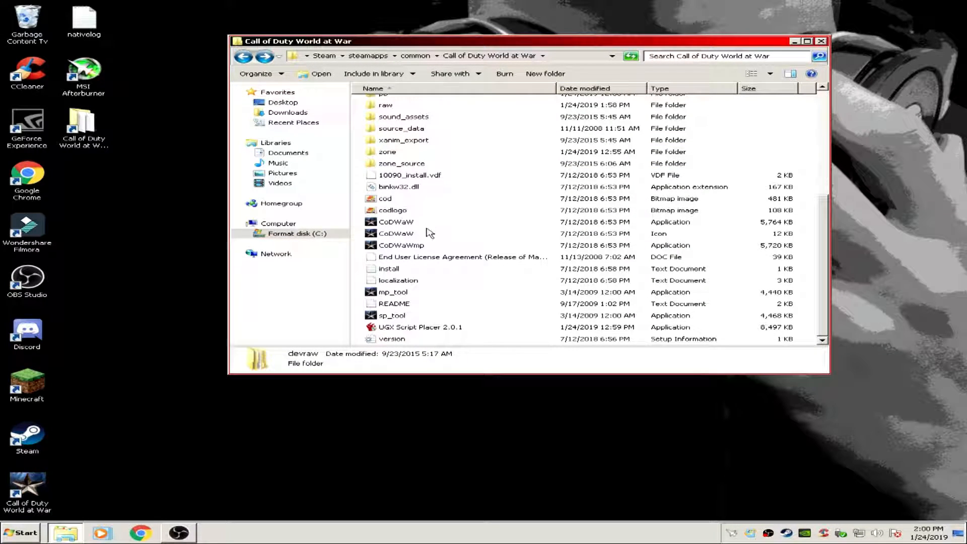
click(389, 328)
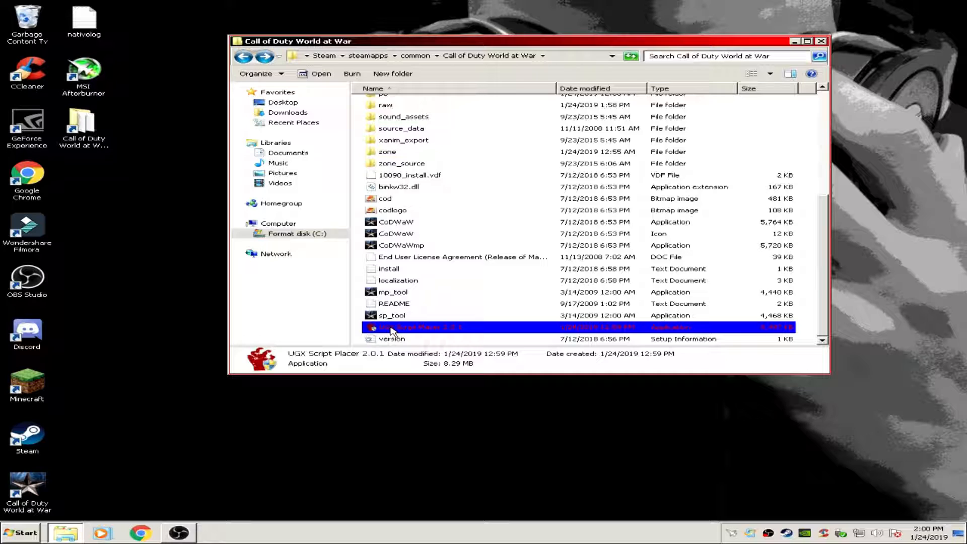
right_click(453, 328)
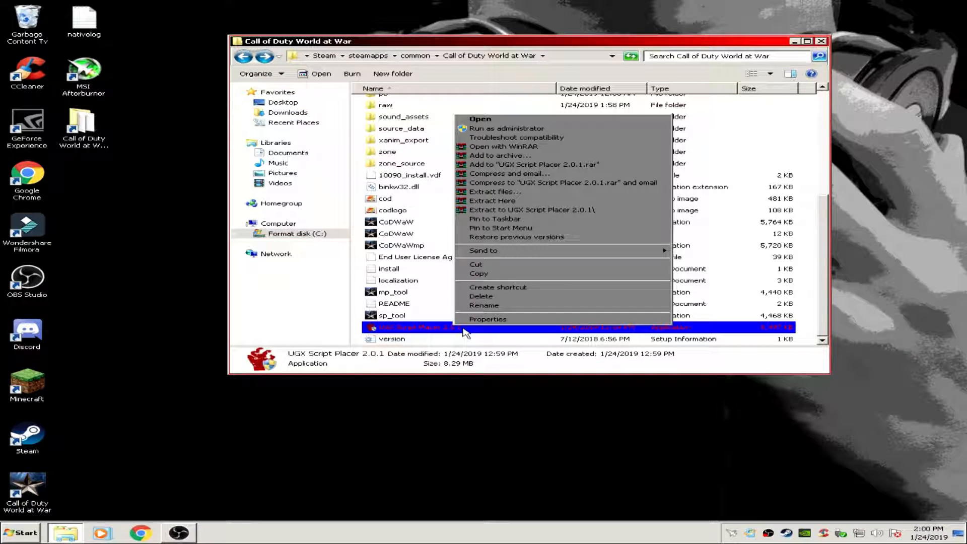
click(516, 130)
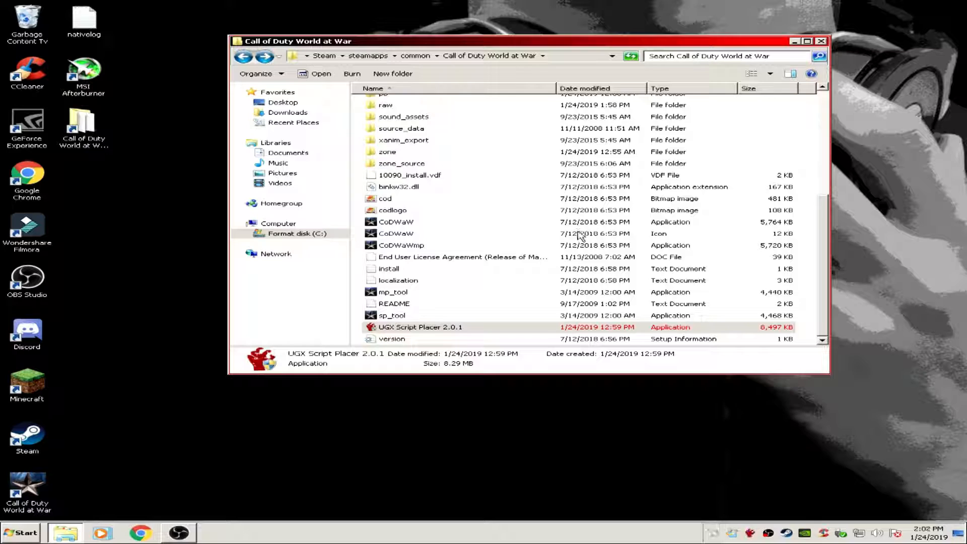
drag(246, 45, 393, 54)
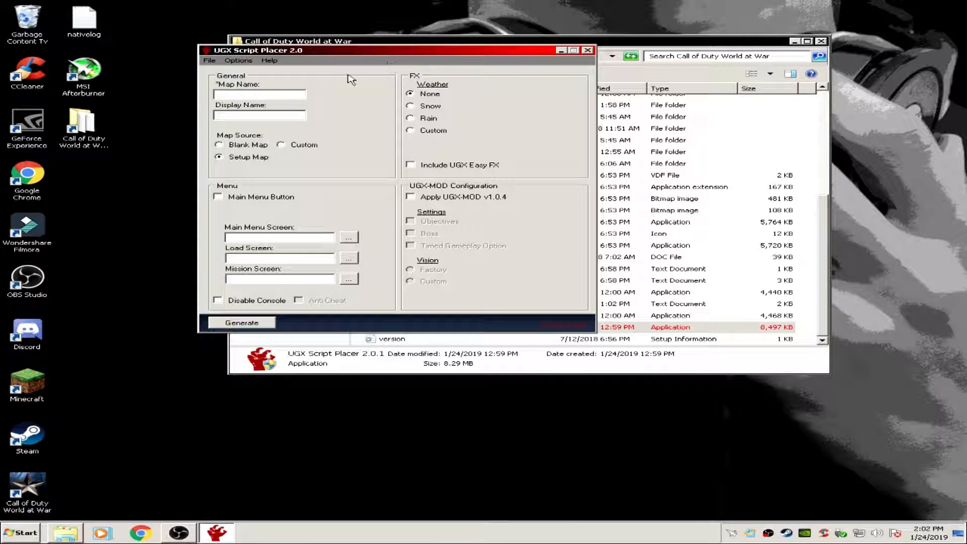
Step: Set the map name to nazi_zombie_test and the display name to Survive
click(261, 94)
text(nazi_zombie_test)
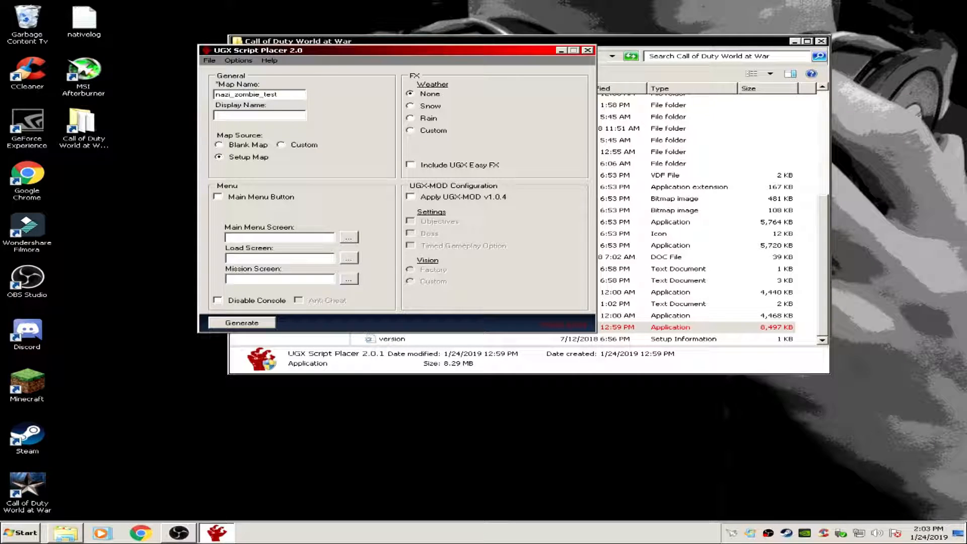
mouse_move(293, 95)
mouse_down()
mouse_move(213, 96)
mouse_move(288, 101)
mouse_move(248, 99)
mouse_move(279, 100)
mouse_up()
click(264, 114)
text(Sur)
click(233, 145)
click(219, 157)
click(282, 145)
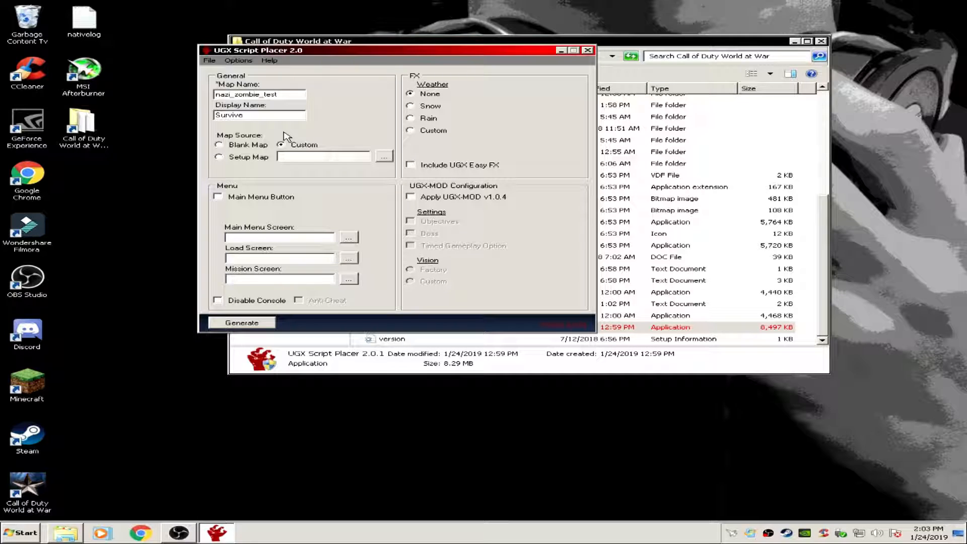
click(213, 157)
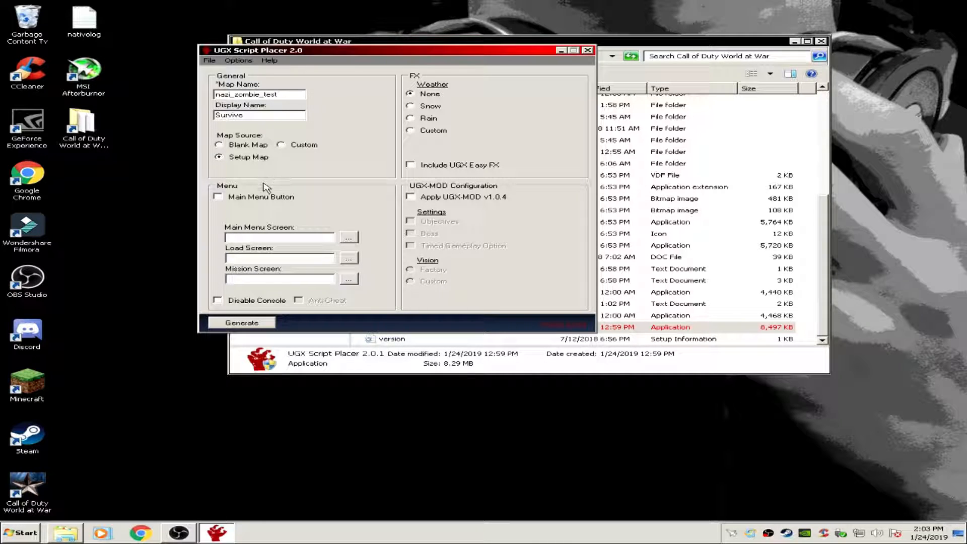
click(223, 197)
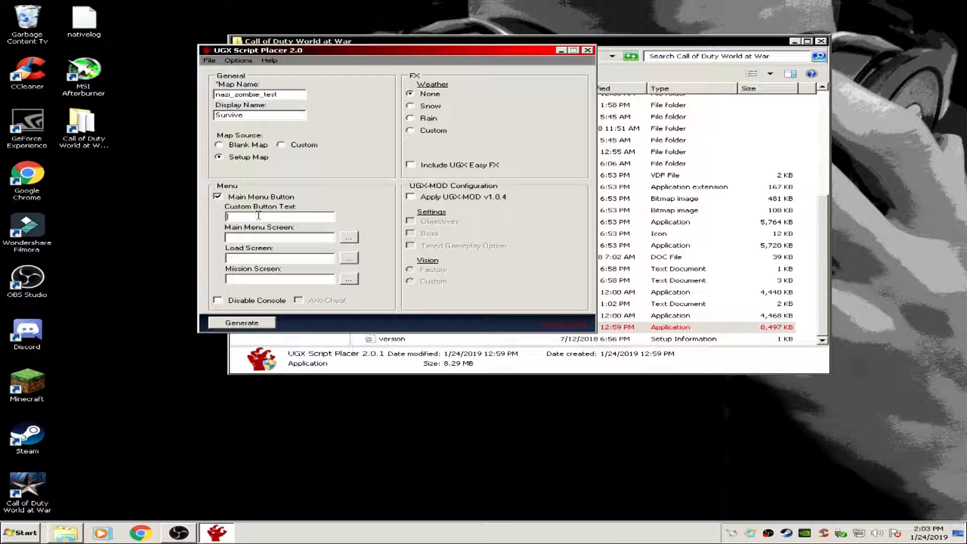
click(218, 197)
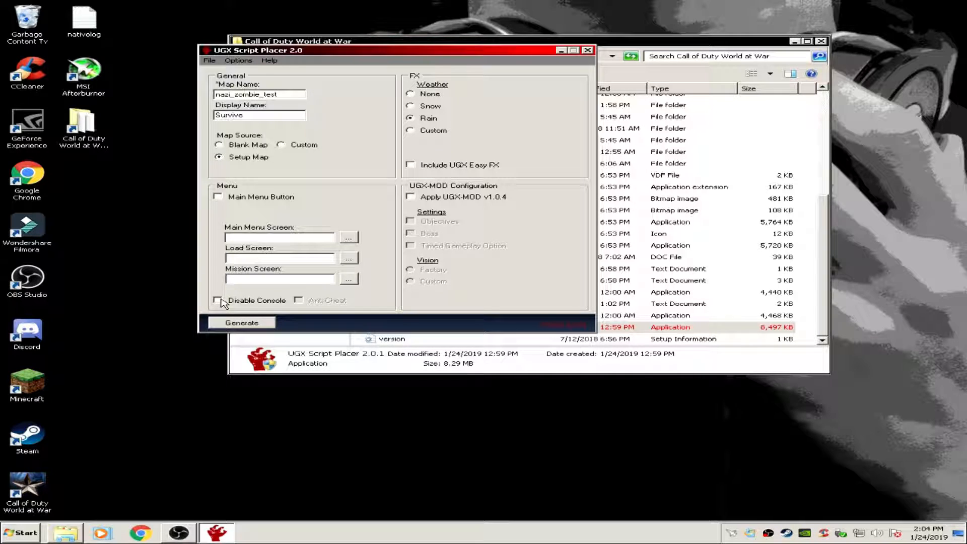
click(218, 301)
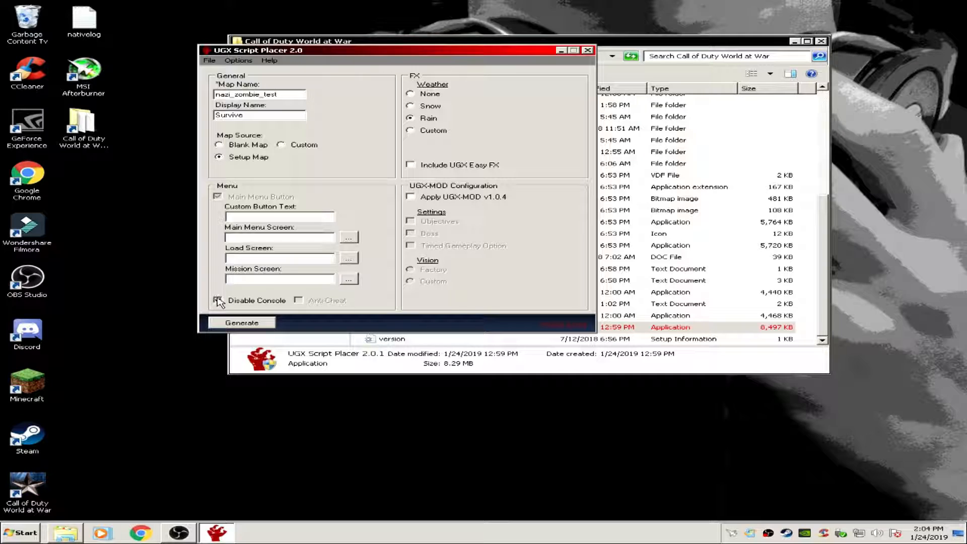
click(218, 301)
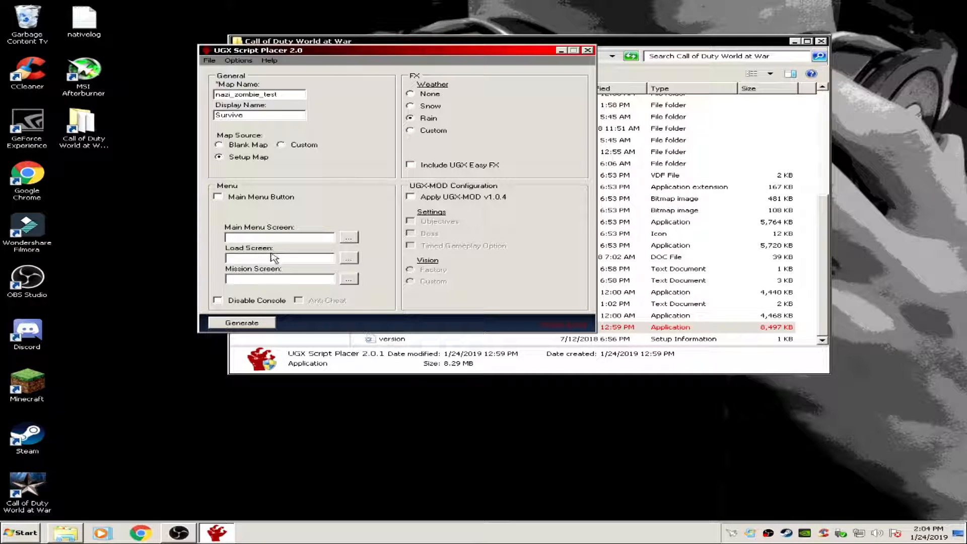
Step: Generate the map files and close UGX Script Placer
click(241, 323)
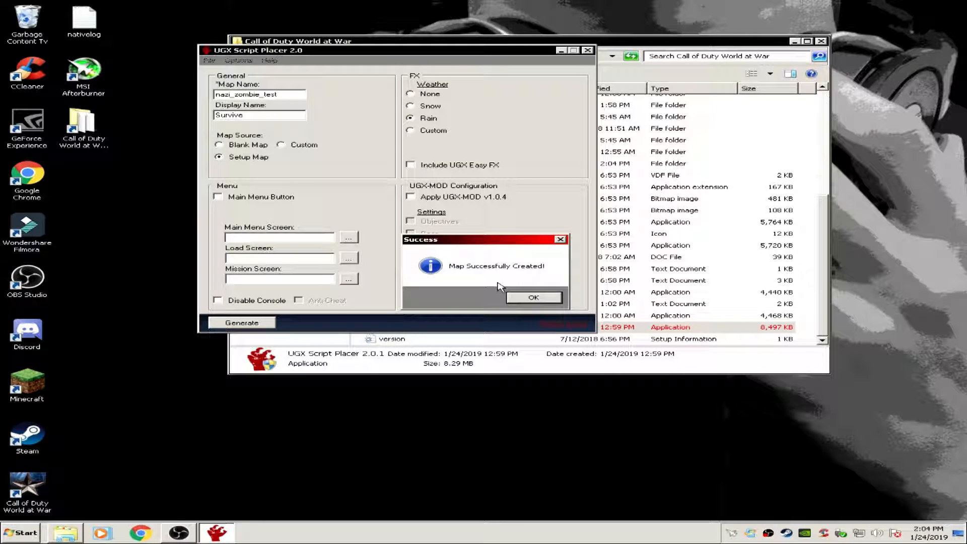
click(533, 297)
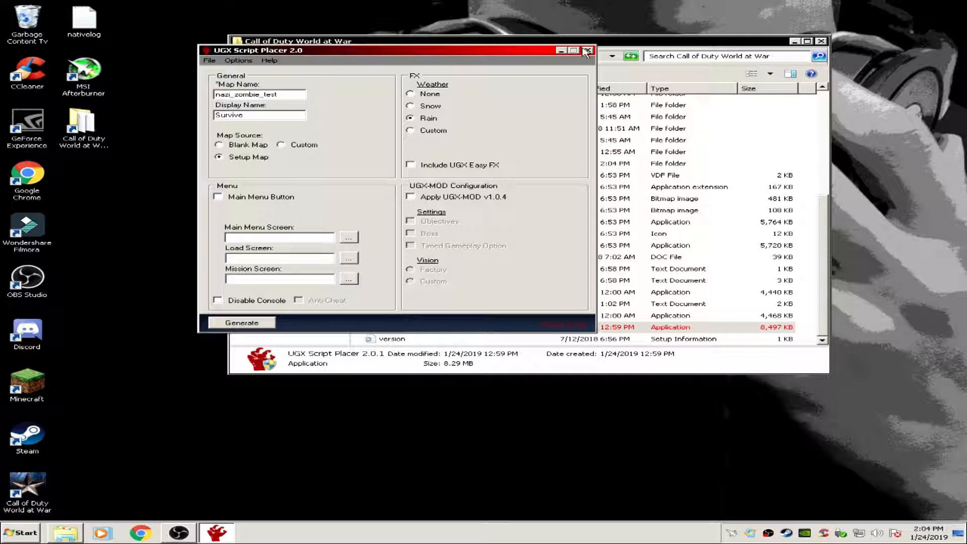
click(587, 51)
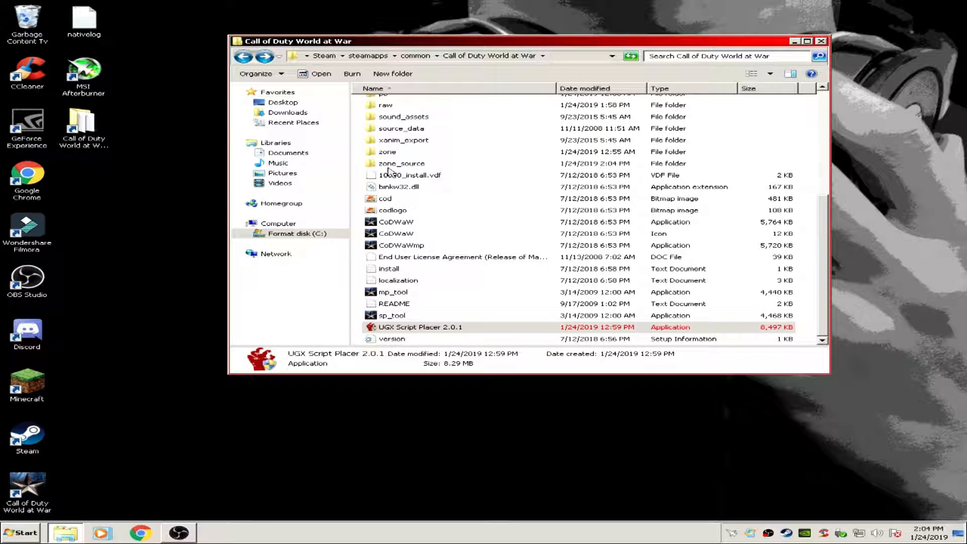
Step: Run Launcher as administrator from the game's bin folder and show its Mod Builder options
click(388, 152)
scroll(389, 162, up, 3)
scroll(388, 160, up, 3)
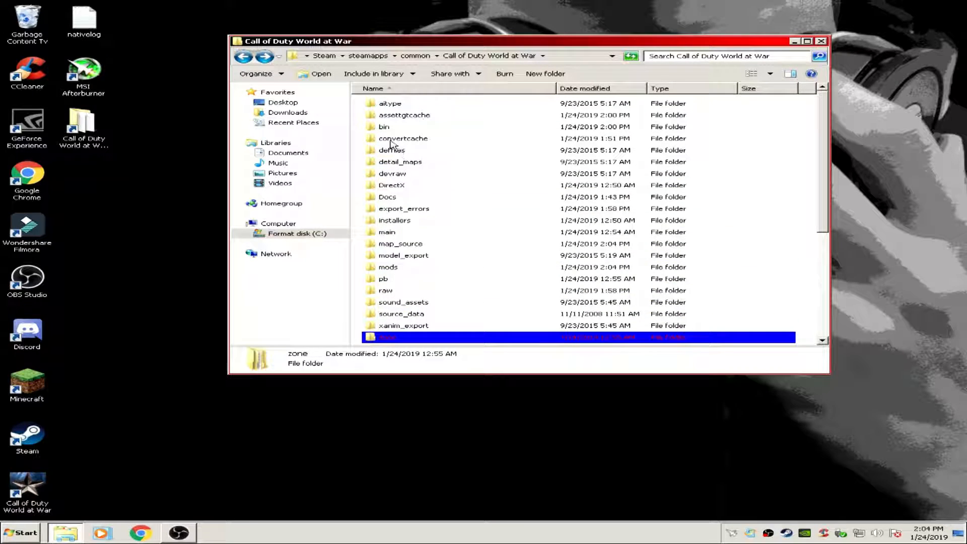
double_click(382, 125)
scroll(398, 191, down, 4)
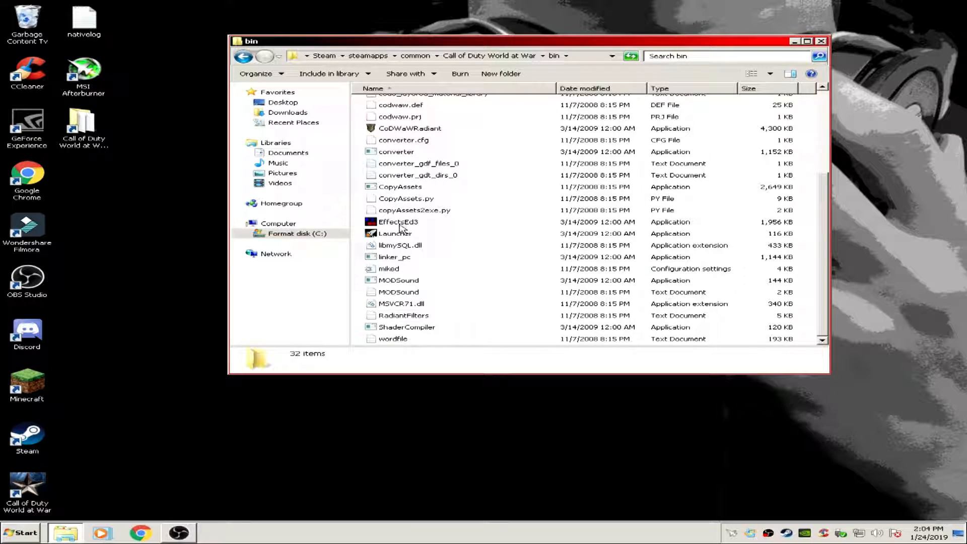
click(394, 234)
right_click(393, 236)
click(417, 257)
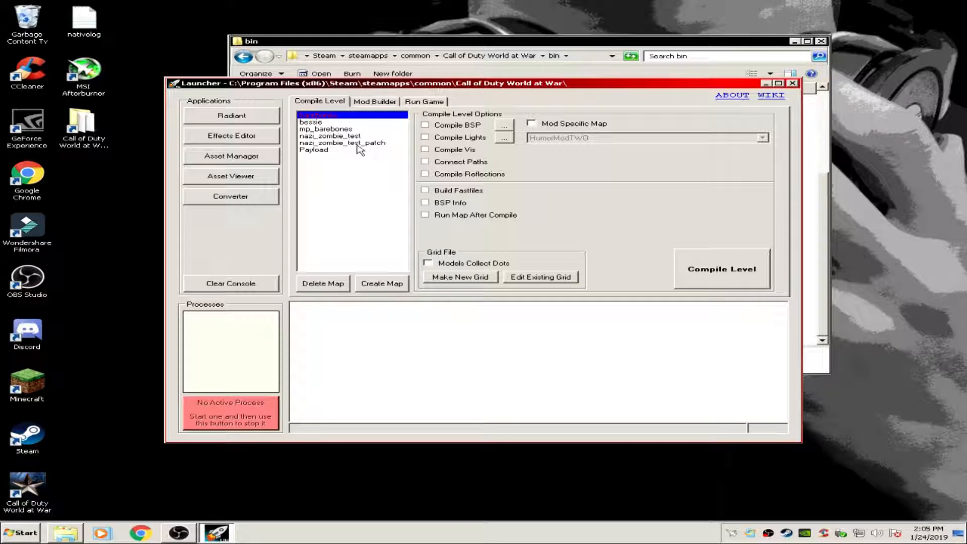
click(366, 101)
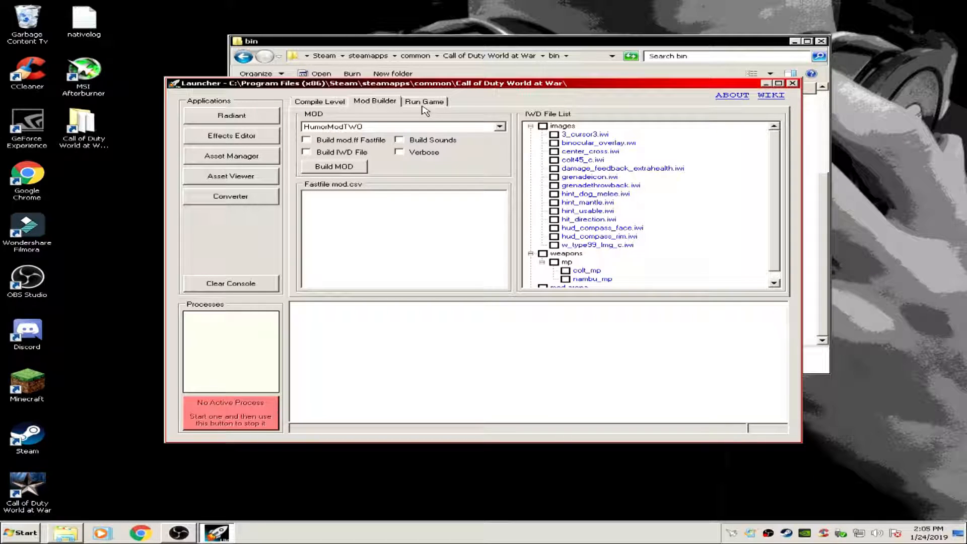
click(307, 101)
click(373, 102)
click(336, 103)
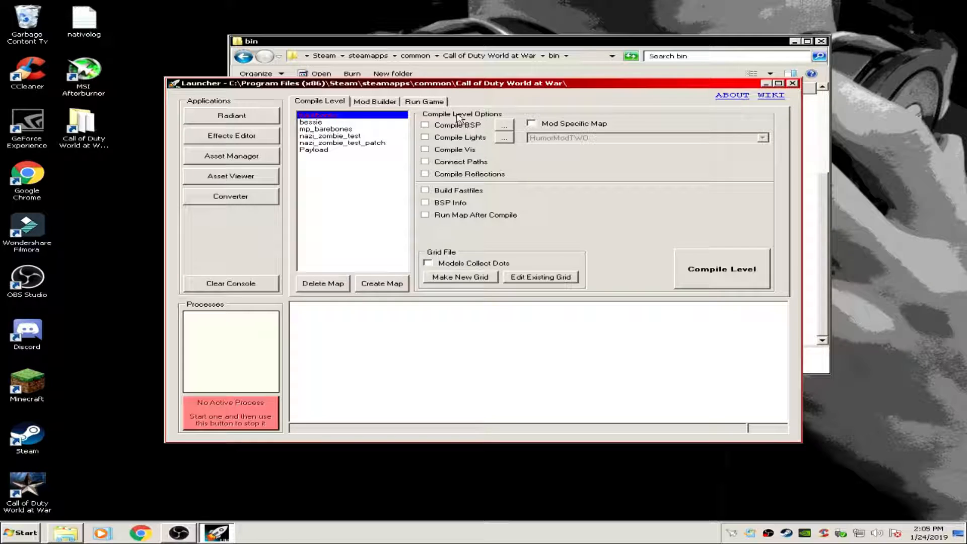
click(381, 104)
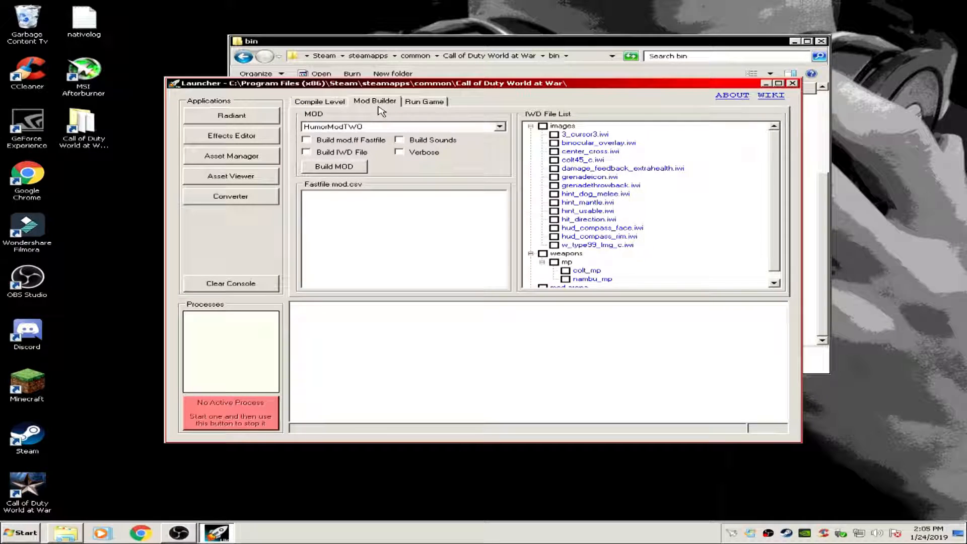
Step: Build the nazi_zombie_test mod with its mod.ff fastfile and IWD file, including mod.csv in the IWD file list
click(369, 127)
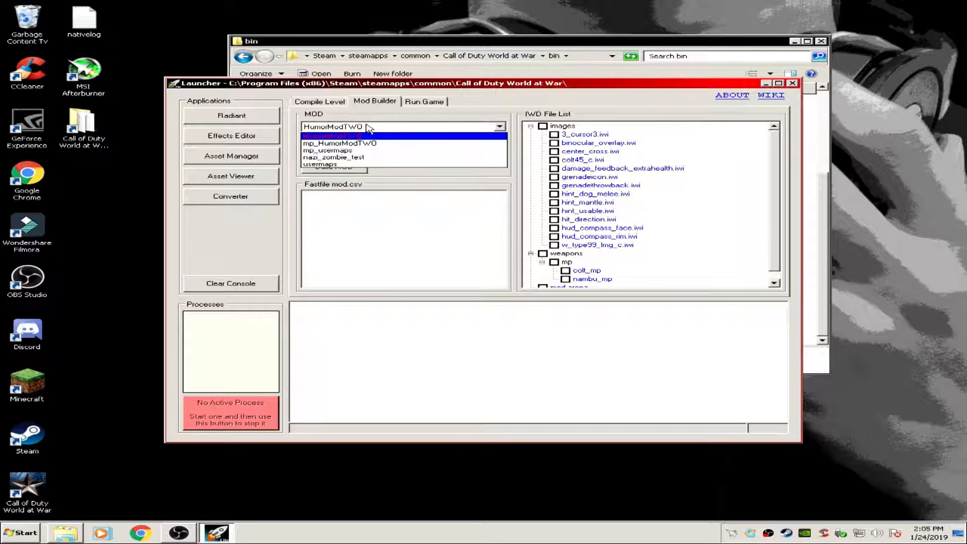
click(352, 157)
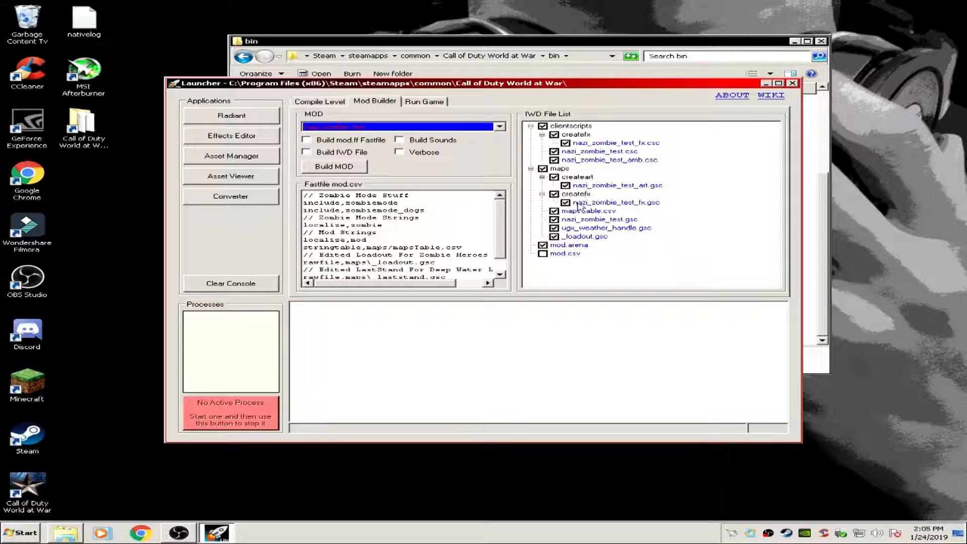
click(543, 254)
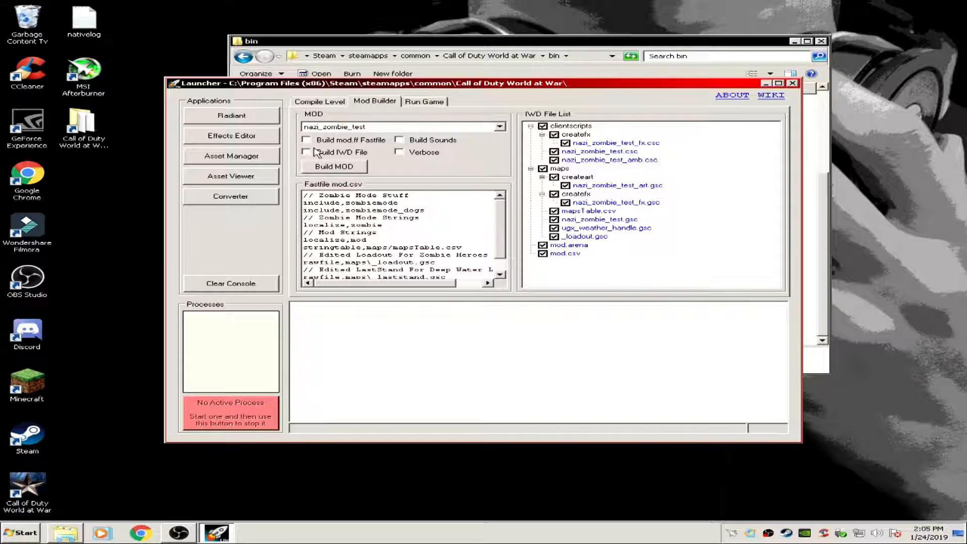
click(308, 142)
click(339, 169)
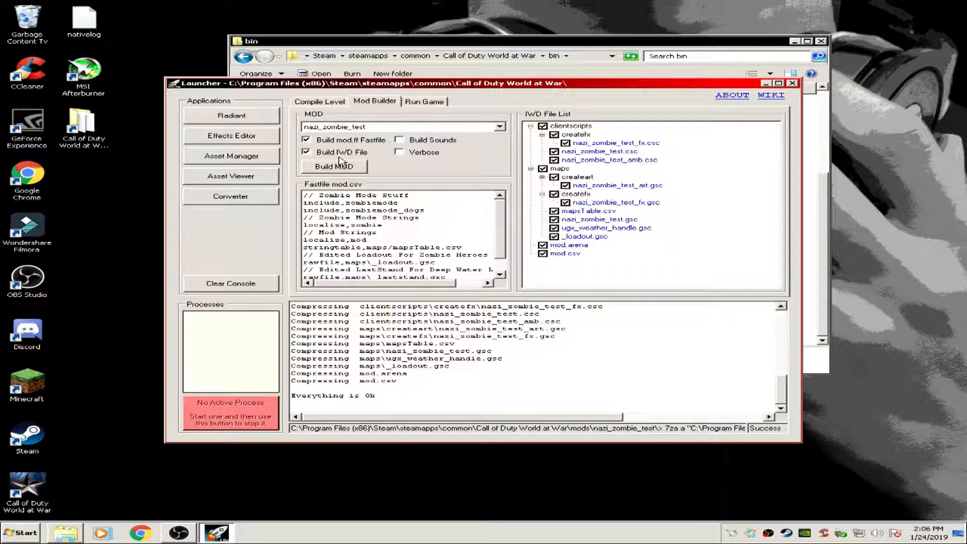
Step: Compile nazi_zombie_test as a mod-specific map with BSP, lights, connected paths, reflections and fastfiles, assigned to the nazi_zombie_test mod
click(334, 103)
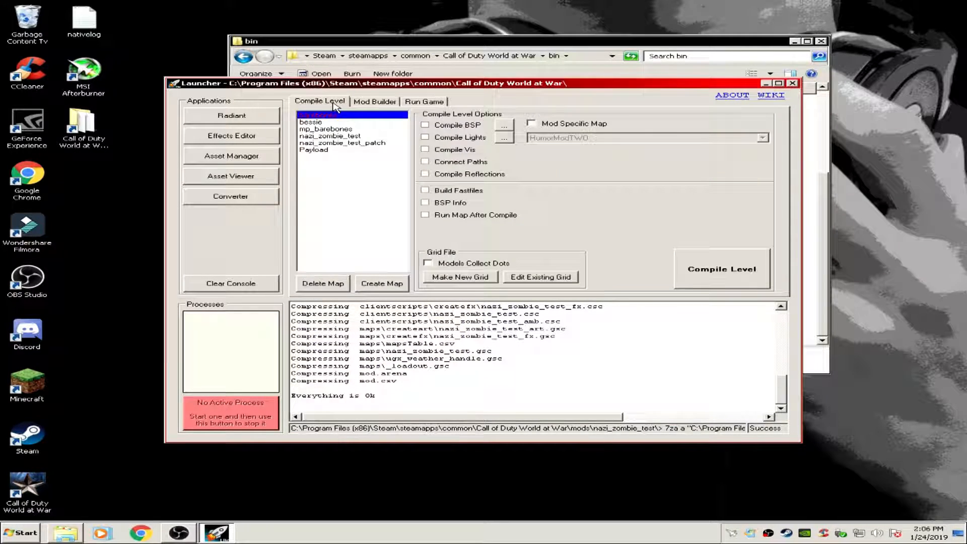
click(350, 136)
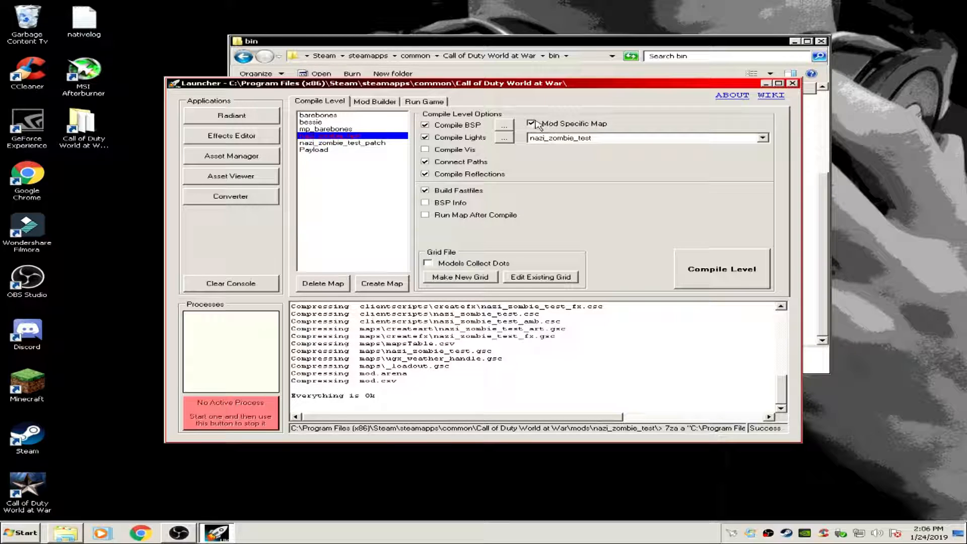
click(652, 139)
click(661, 144)
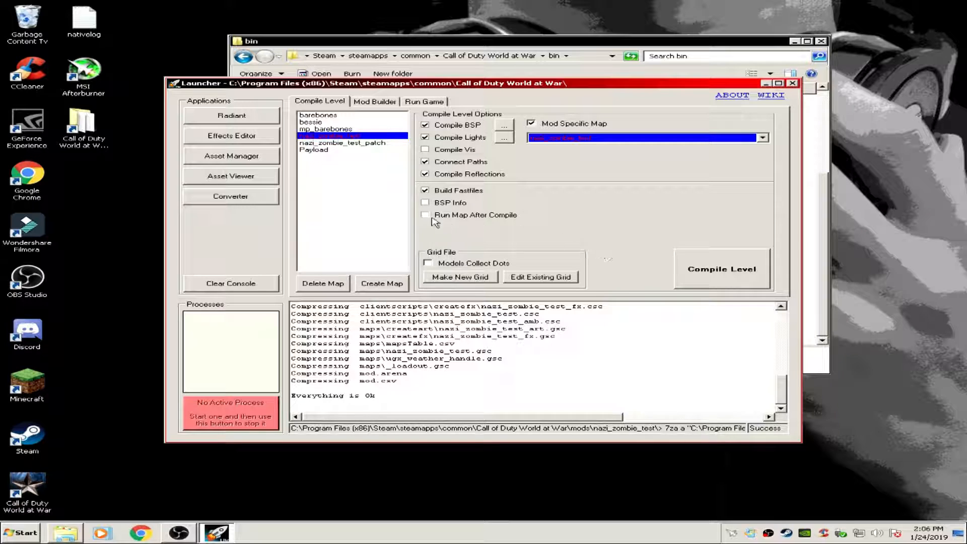
click(700, 279)
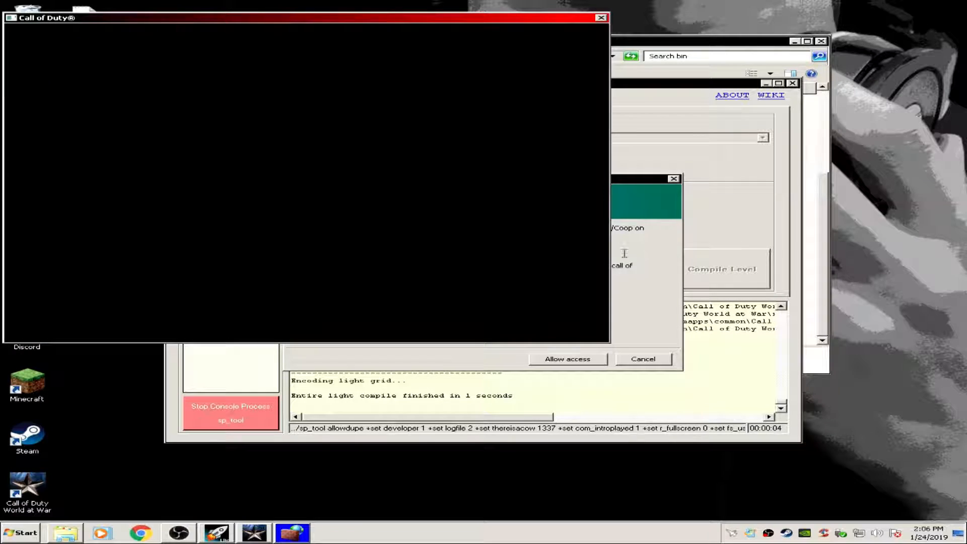
Step: Allow Call of Duty World at War Campaign/Coop through Windows Firewall on both private and public networks
click(653, 319)
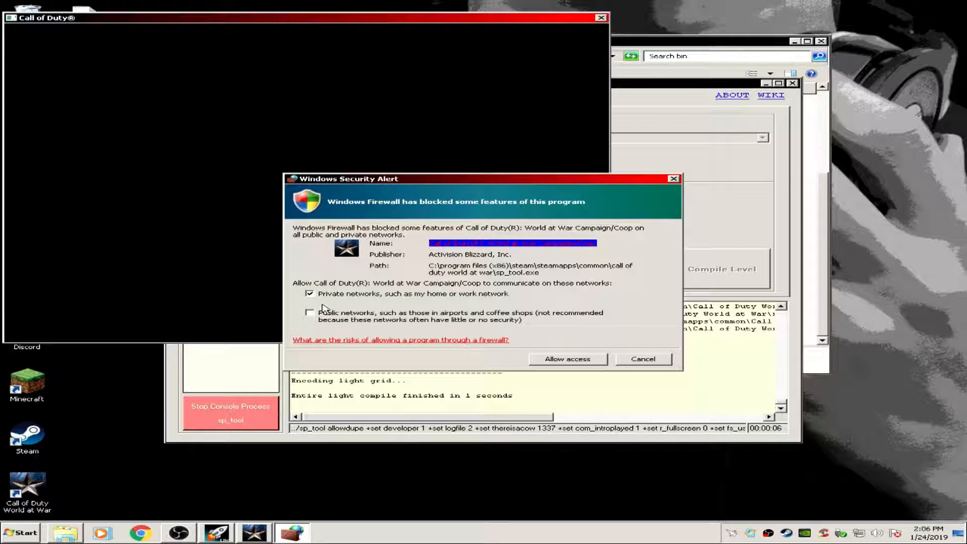
click(310, 312)
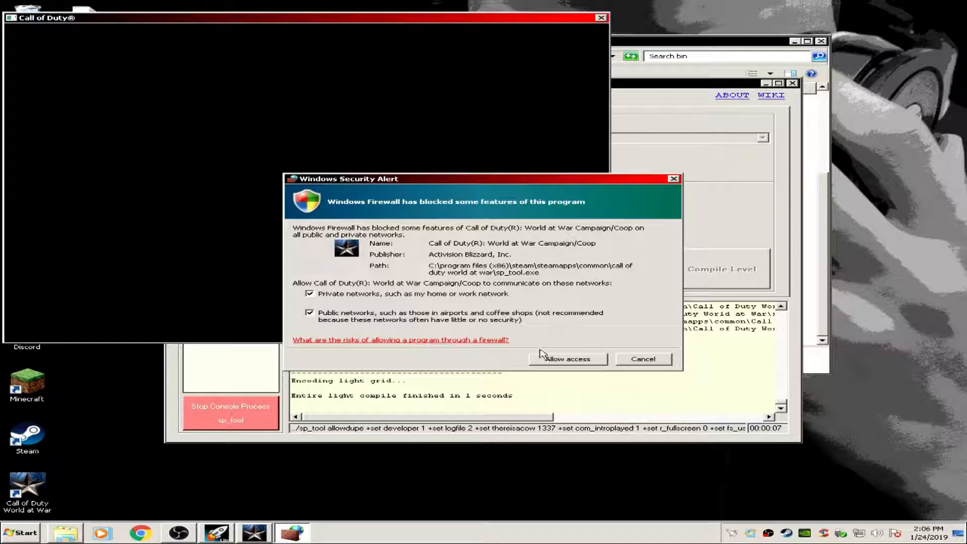
click(575, 359)
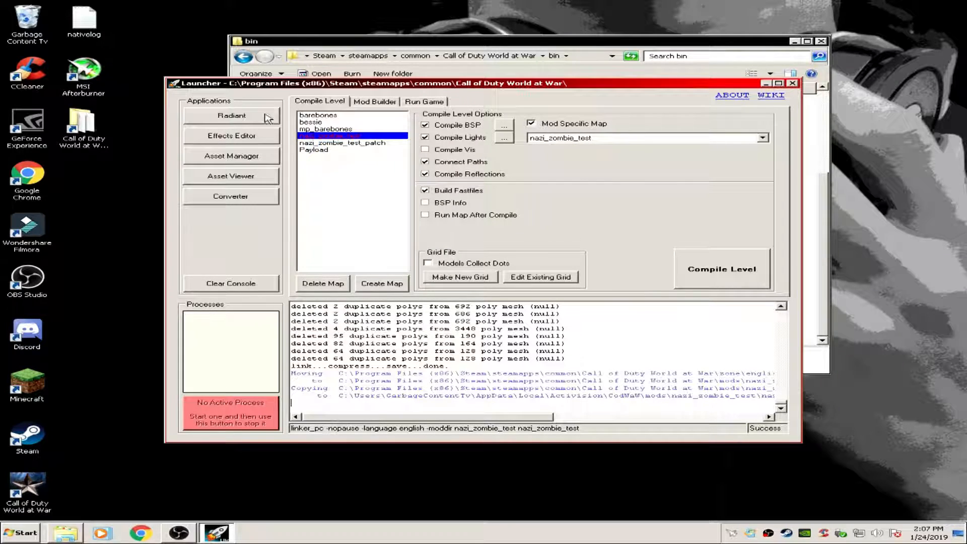
Step: Build the fastfiles for nazi_zombie_test_patch under the nazi_zombie_test mod, and close Launcher and the bin folder
click(329, 143)
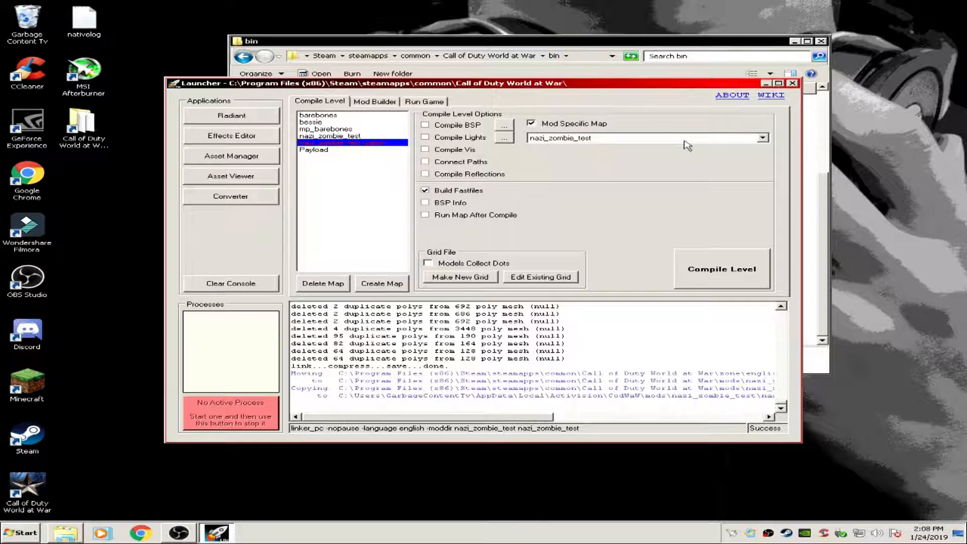
click(716, 268)
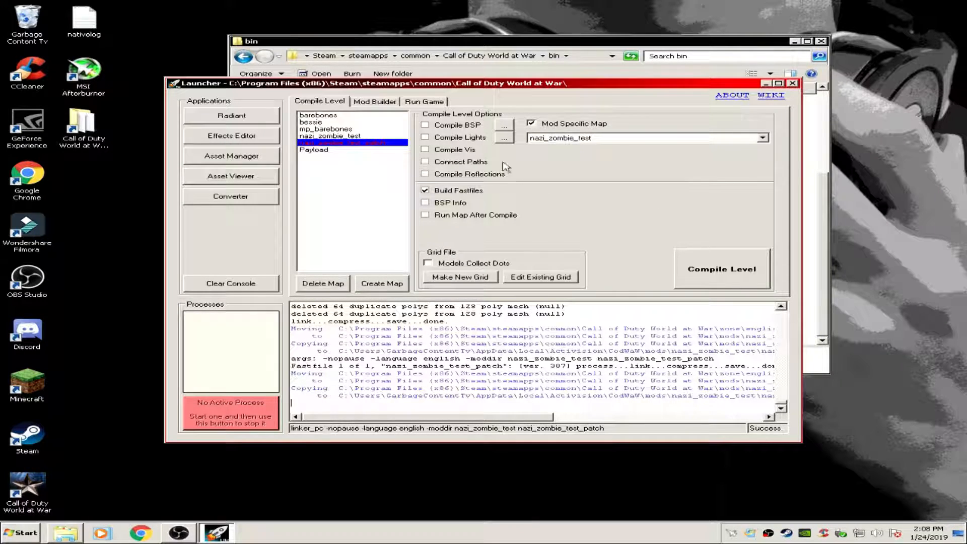
click(793, 84)
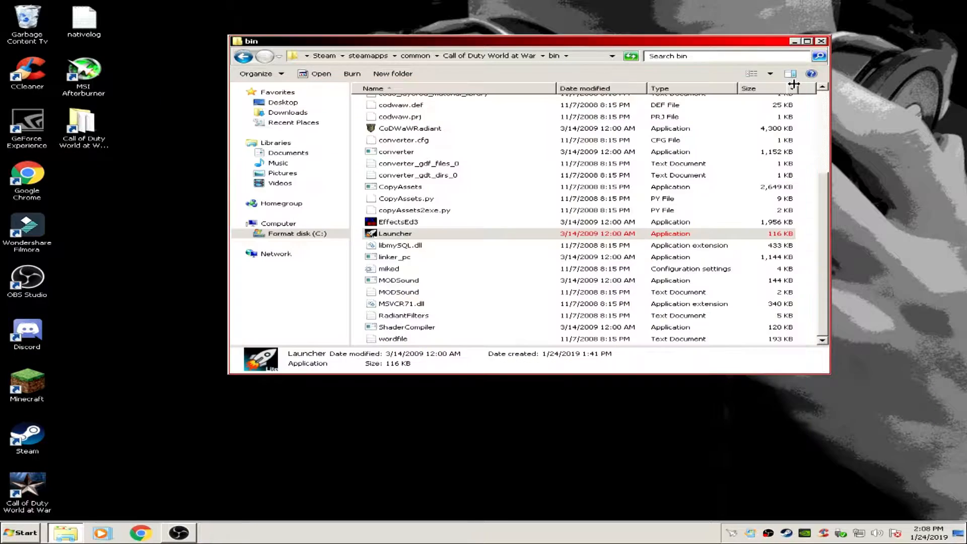
click(822, 42)
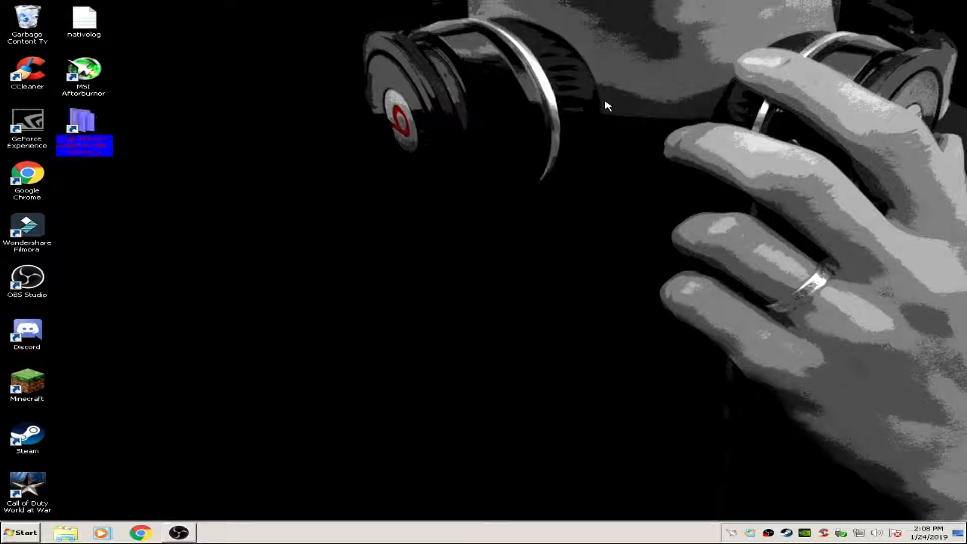
Step: Start Call of Duty World at War from the desktop and launch the nazi_zombie_test mod
double_click(33, 492)
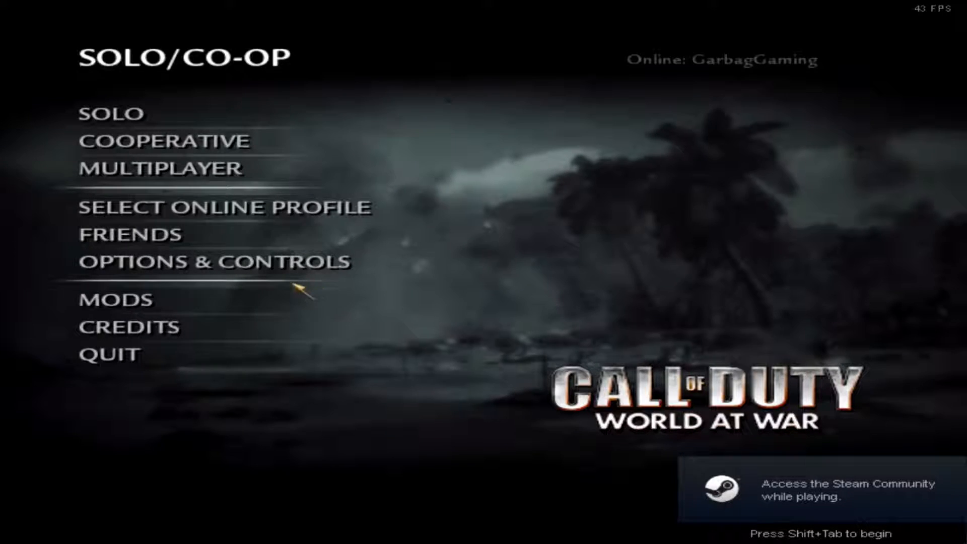
click(248, 299)
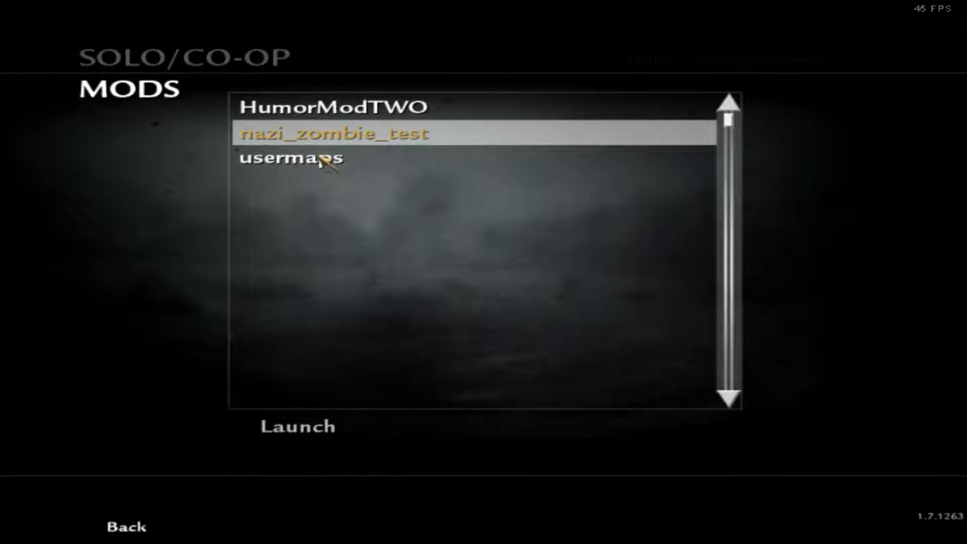
click(318, 426)
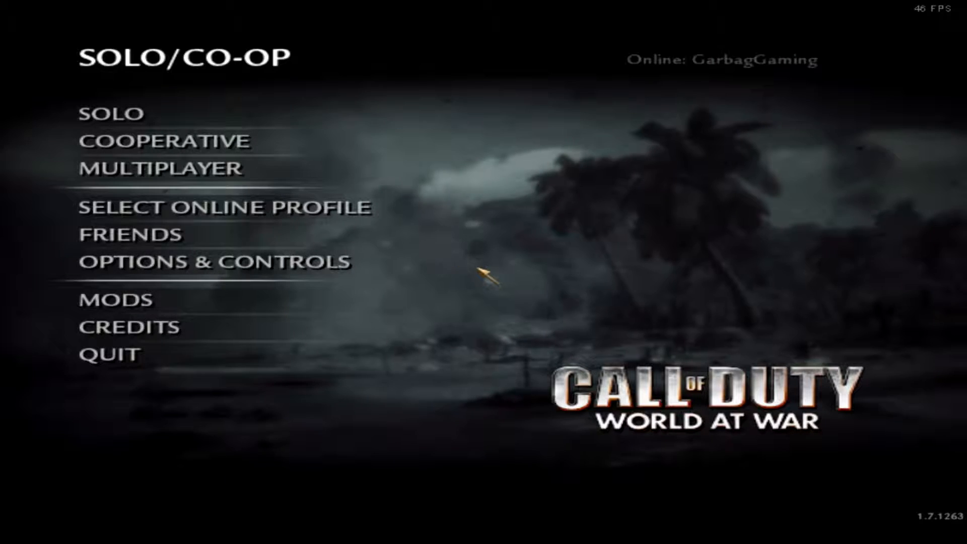
Step: Enable the console in the game options and return to the main menu
click(262, 268)
click(185, 272)
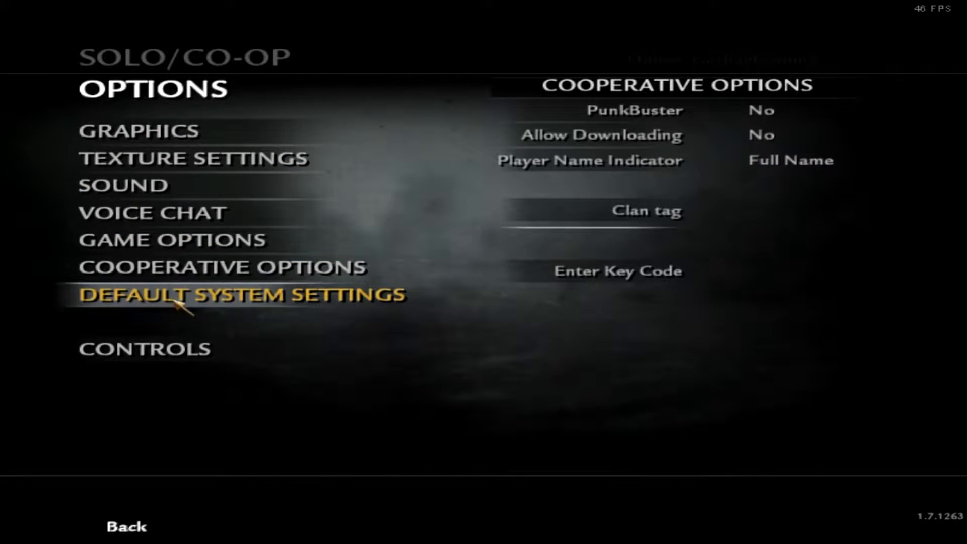
click(186, 240)
click(750, 134)
click(121, 527)
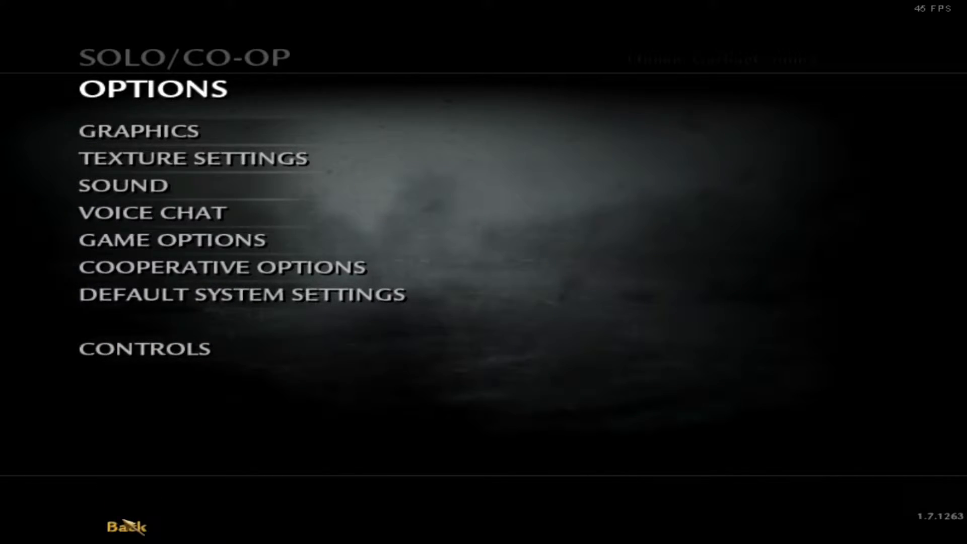
click(126, 526)
Step: Load the custom map by running the console command /map nazi_zombie_test
key(grave)
text(/)
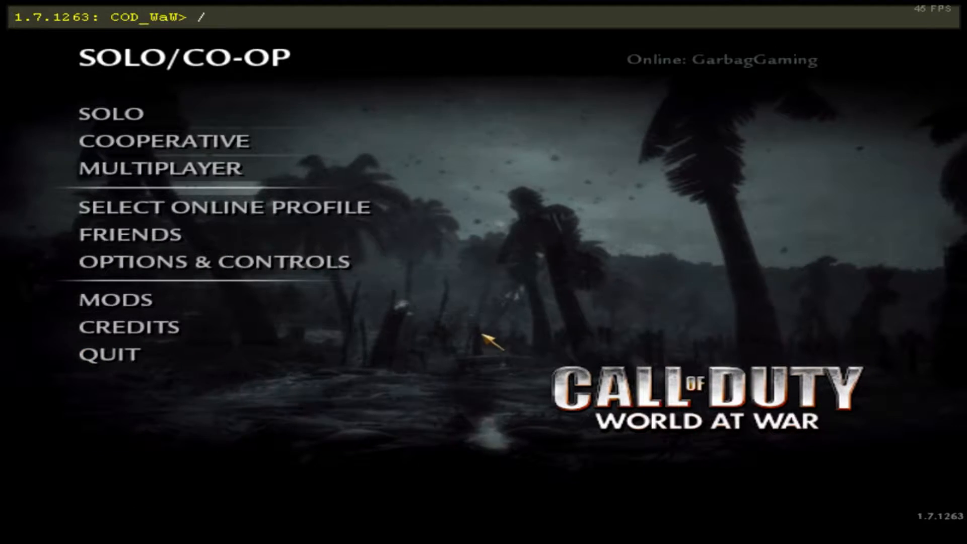
text(map nazi_zomb)
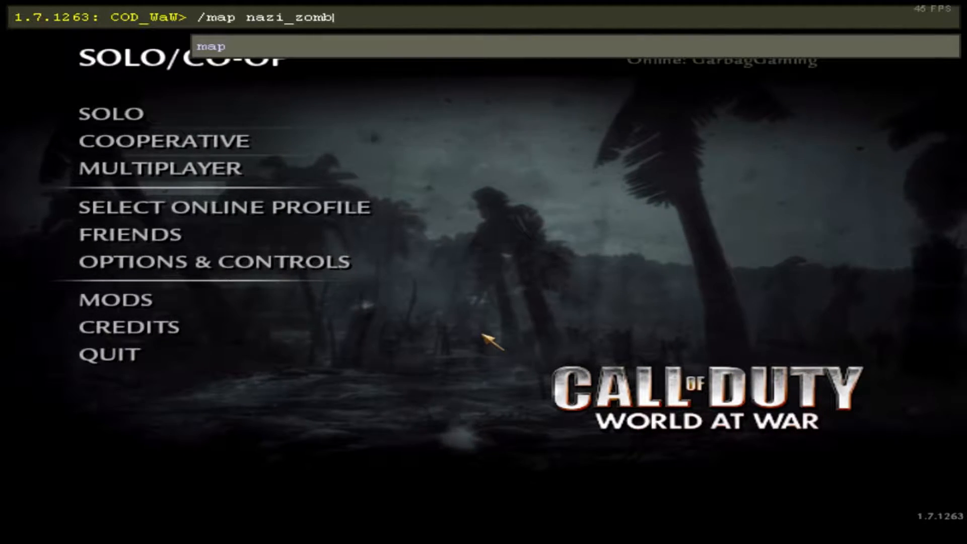
text(ie_)
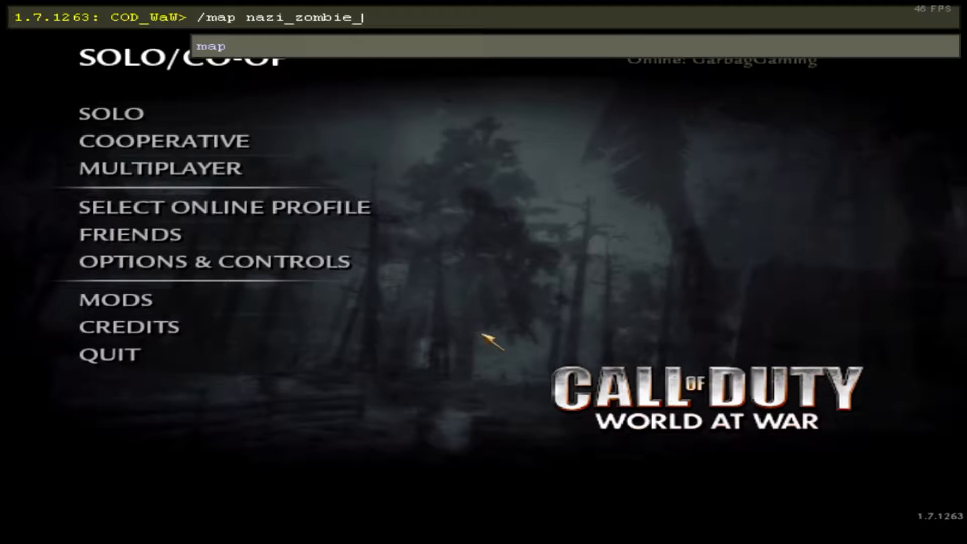
text(test)
key(Return)
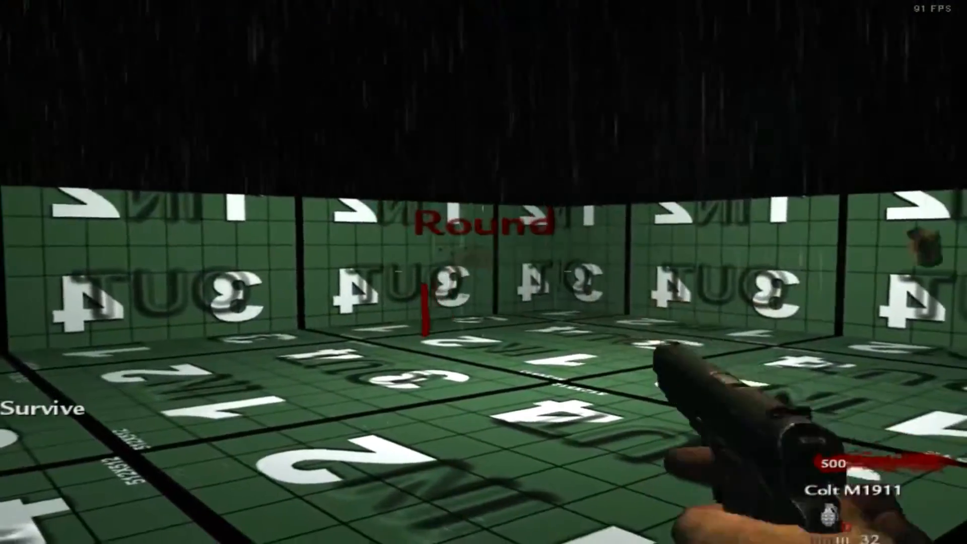
key(r)
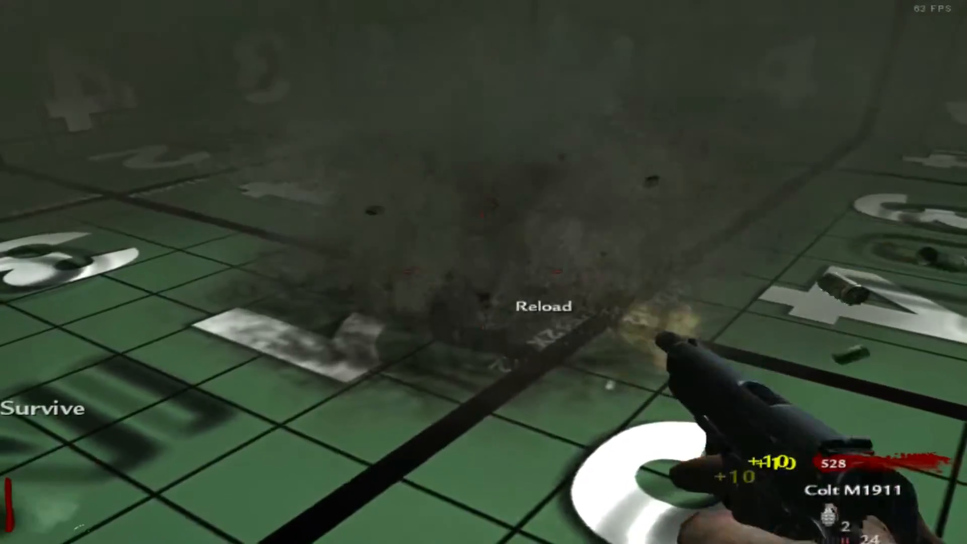
key(v)
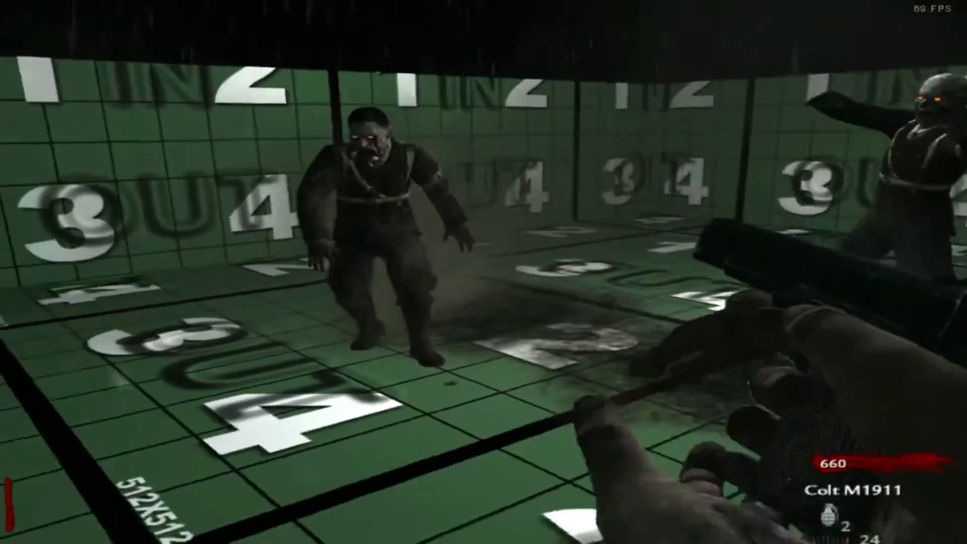
key(v)
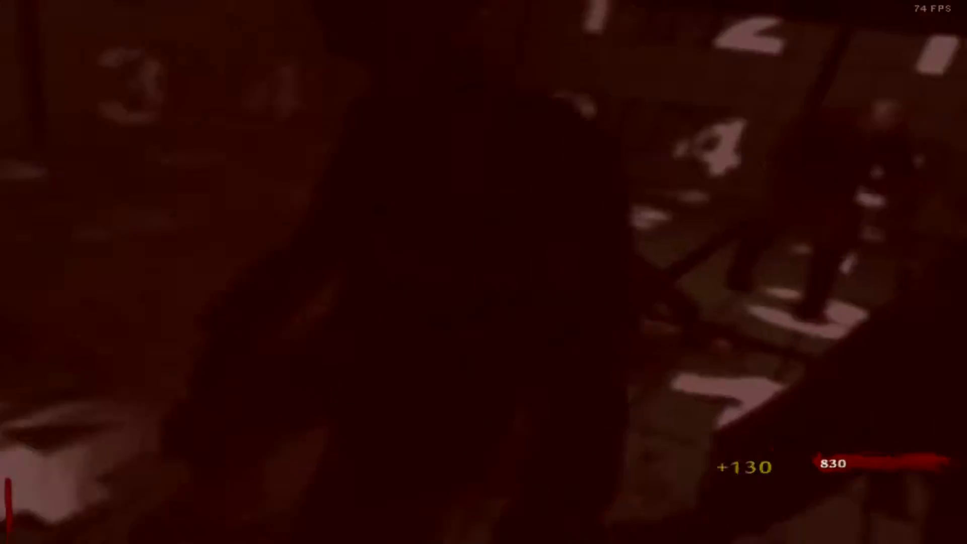
key(v)
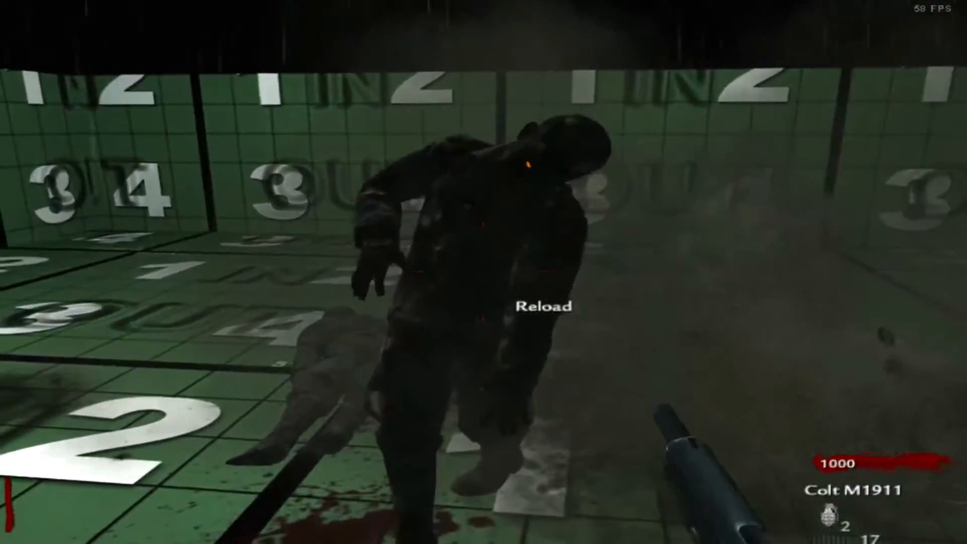
key(v)
key(v)
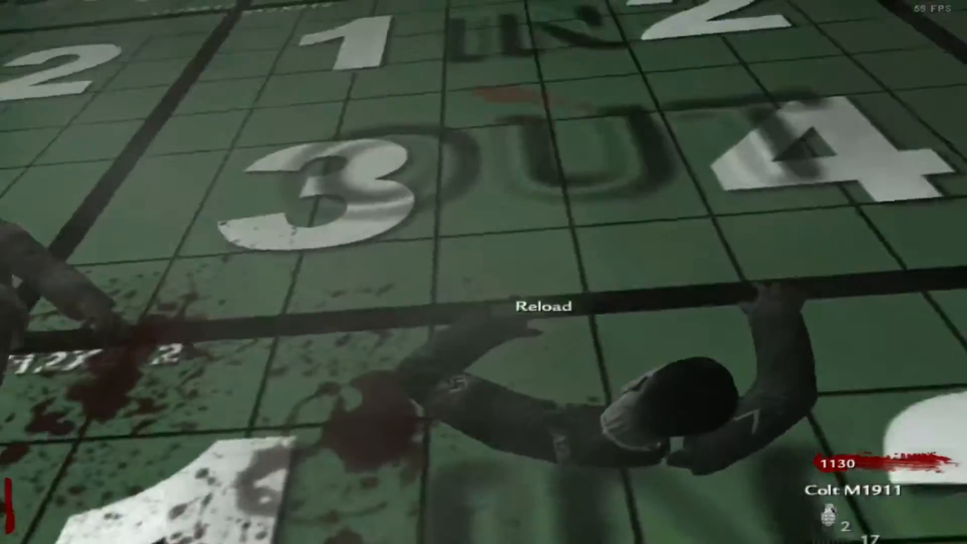
key(v)
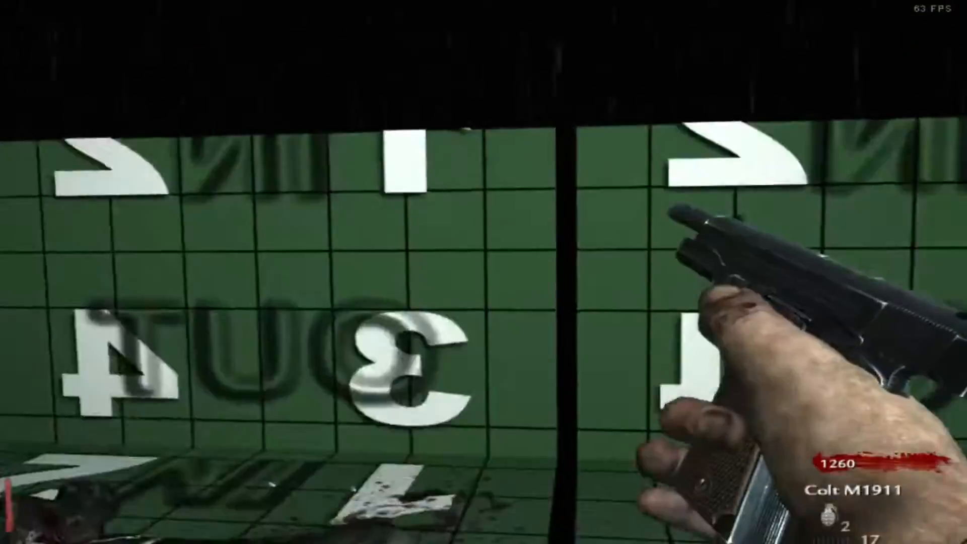
Step: Quit the running map and exit Call of Duty World at War to the desktop
key(Escape)
click(872, 180)
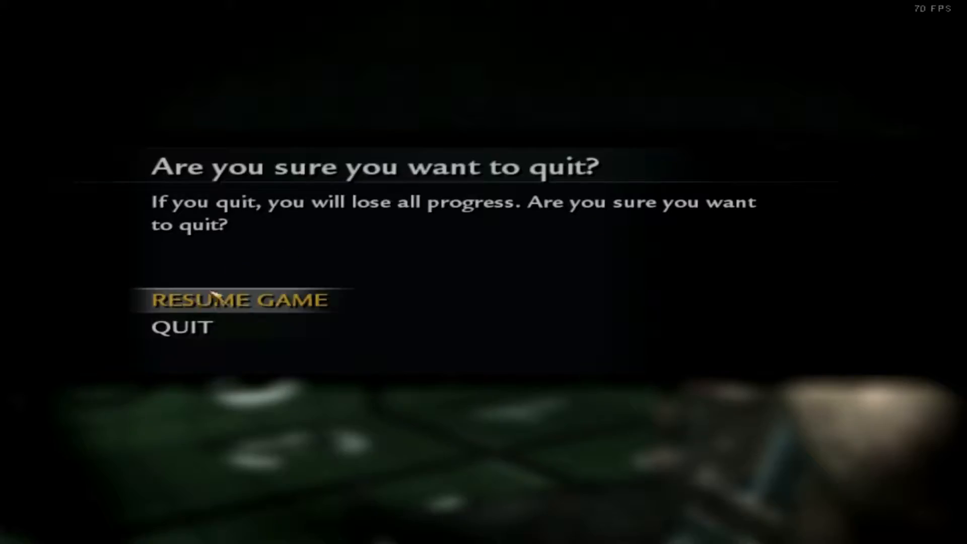
click(195, 322)
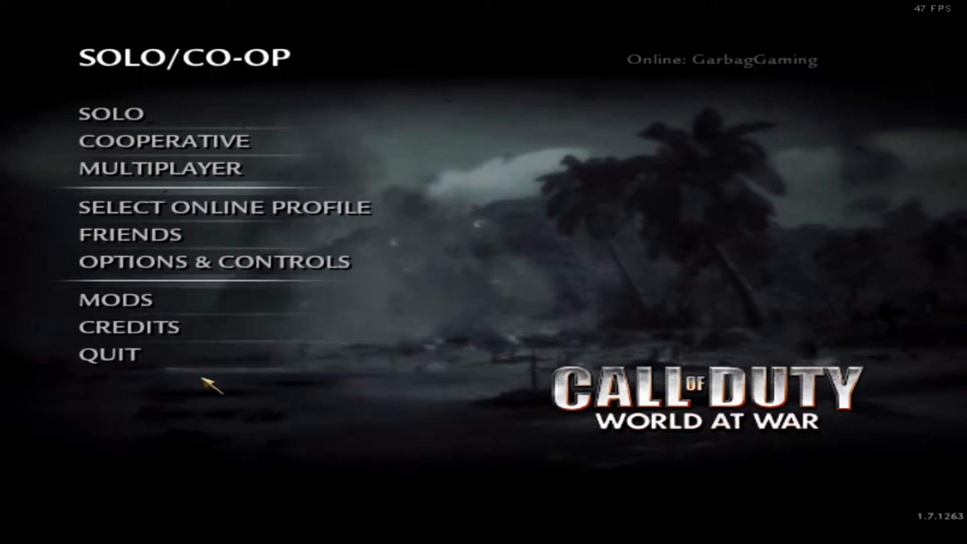
click(202, 358)
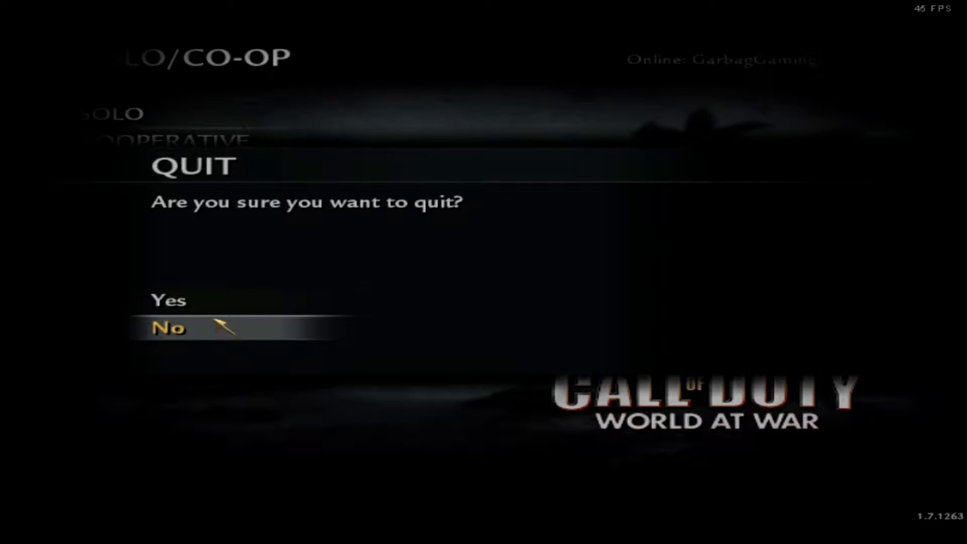
click(219, 299)
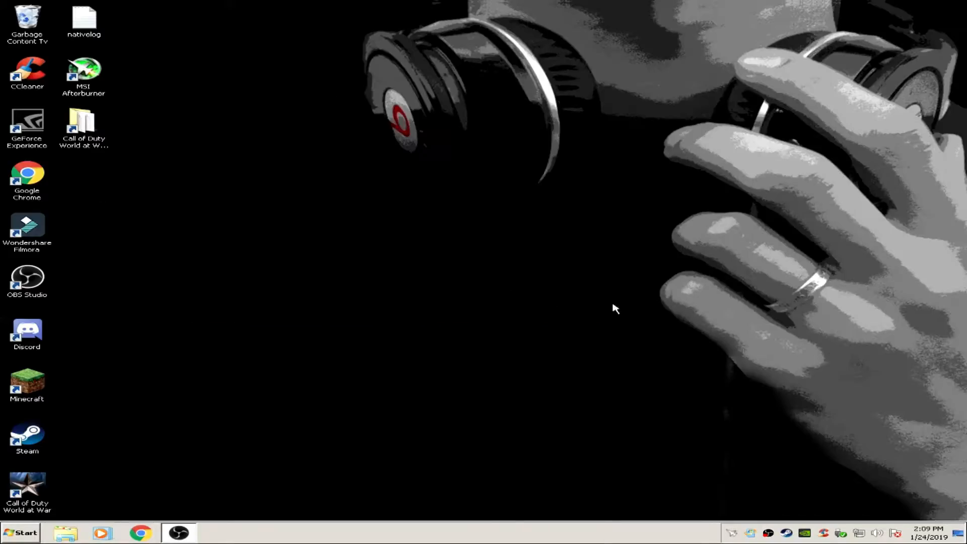